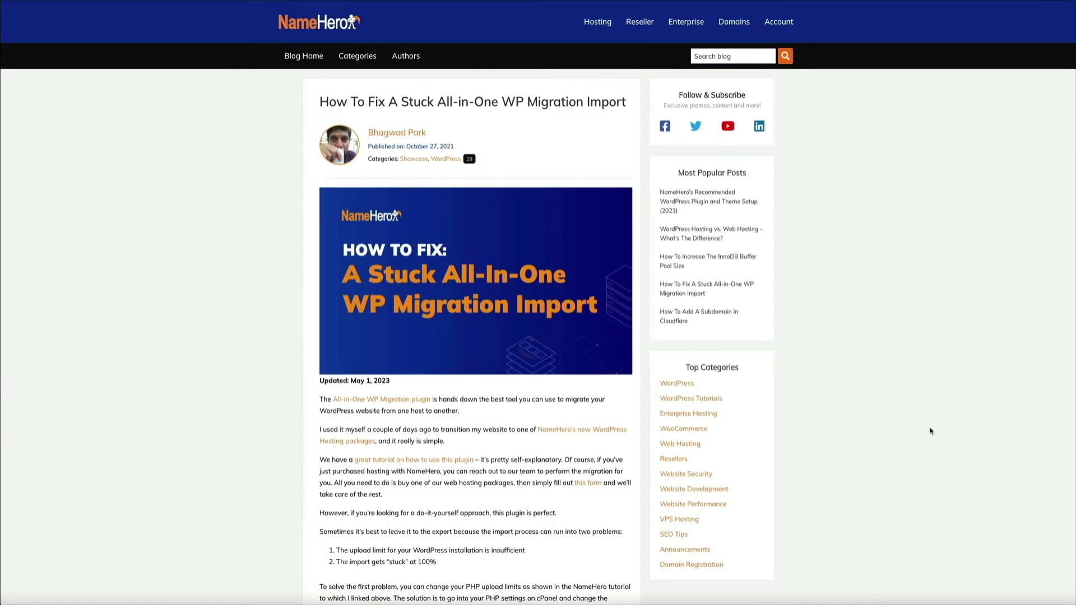
Scroll through the NameHero article on stuck All-in-One WP Migration imports to its numbered fixes.
scroll(931, 431, down, 3)
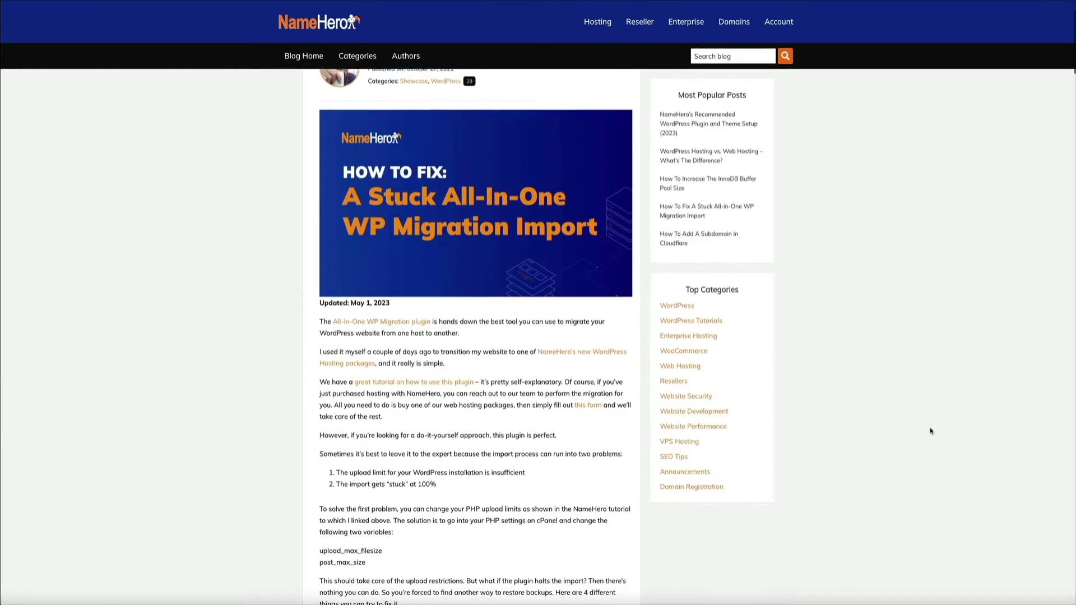
scroll(931, 431, down, 4)
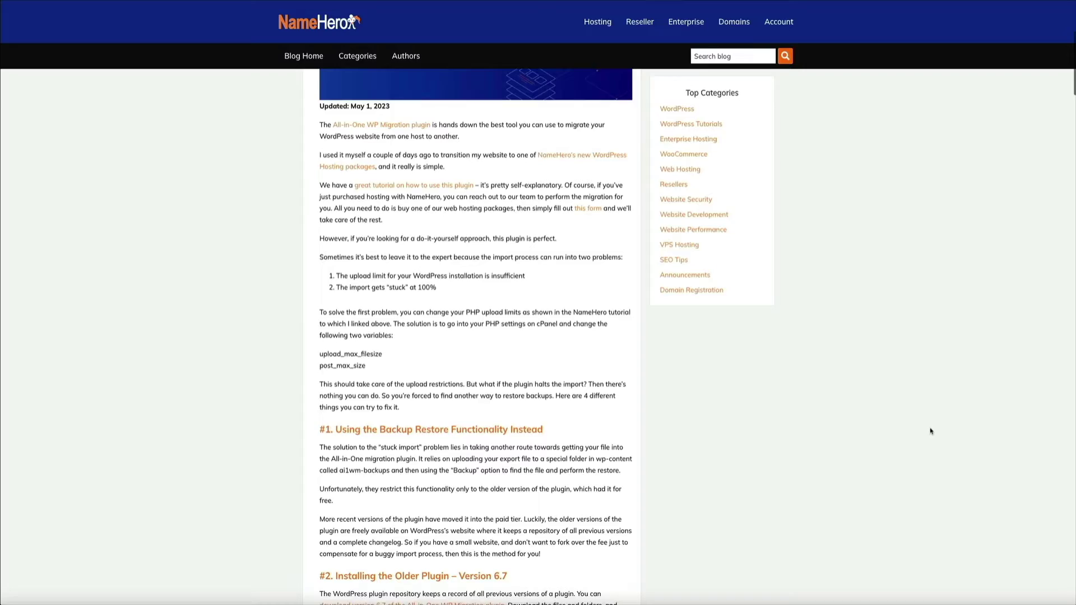
scroll(931, 431, down, 5)
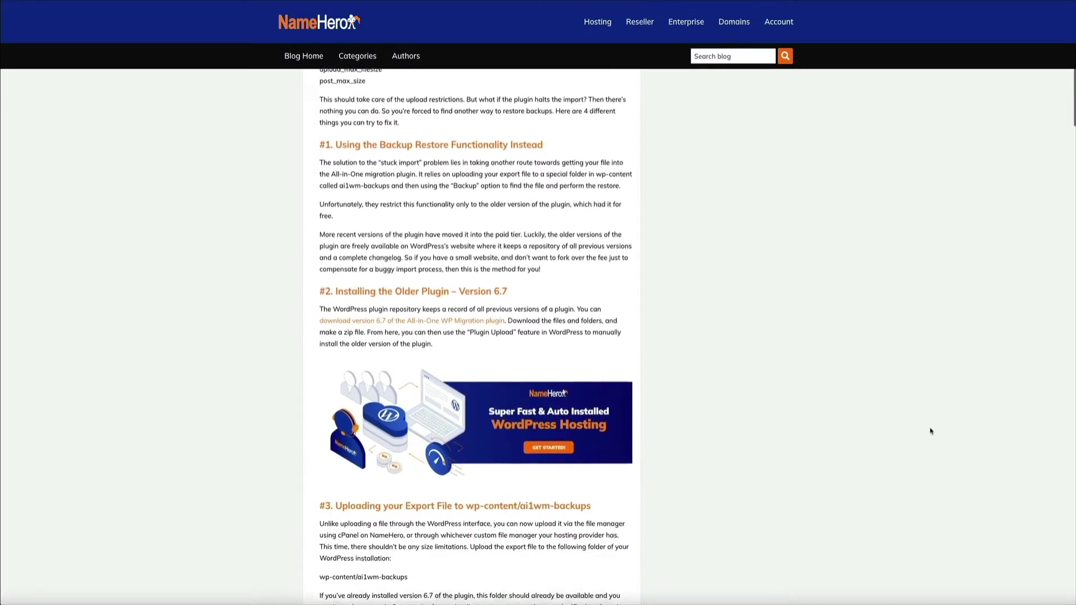
scroll(931, 431, down, 2)
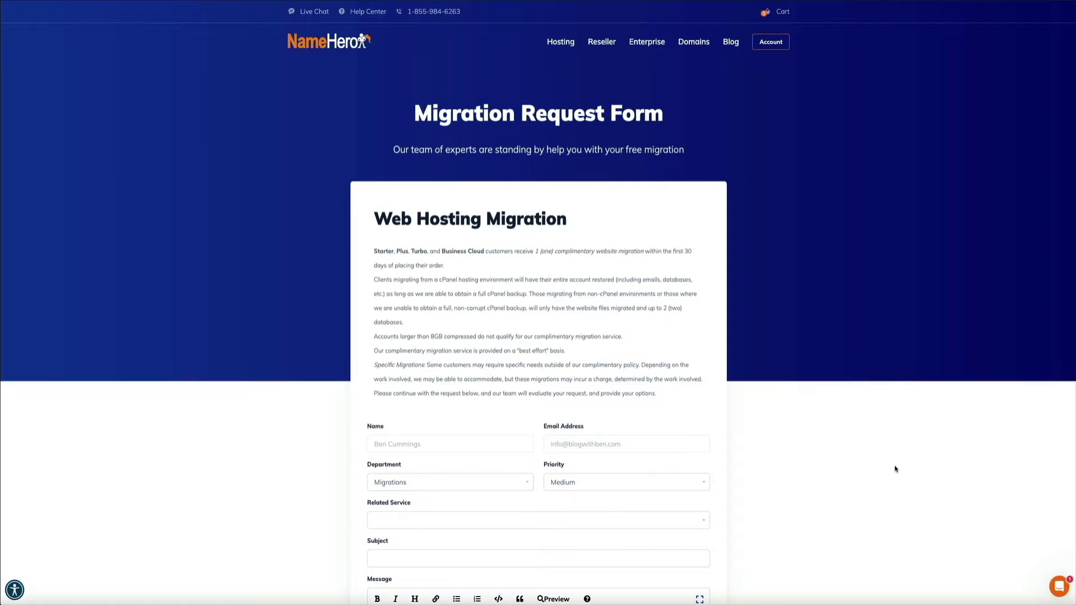
Scroll the Migration Request Form down to its Submit button and back up.
scroll(895, 469, down, 5)
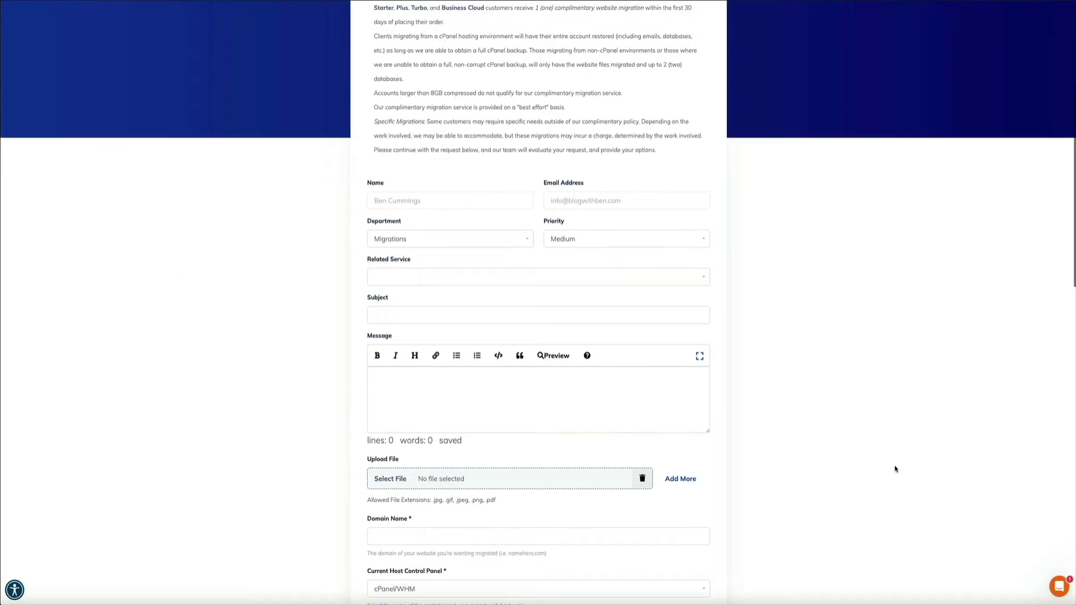
scroll(895, 469, down, 6)
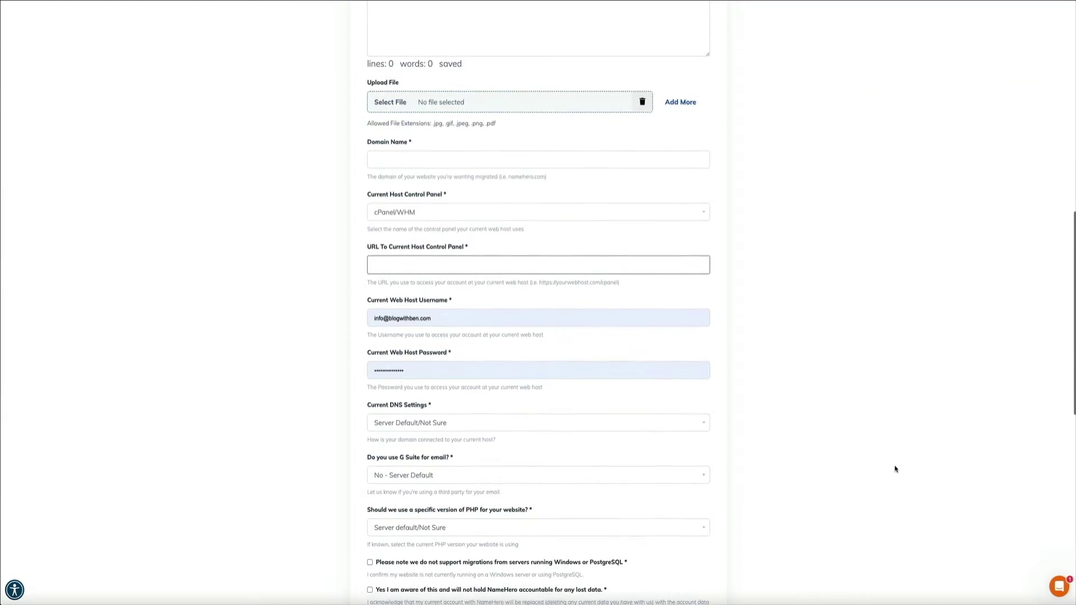
scroll(895, 469, down, 4)
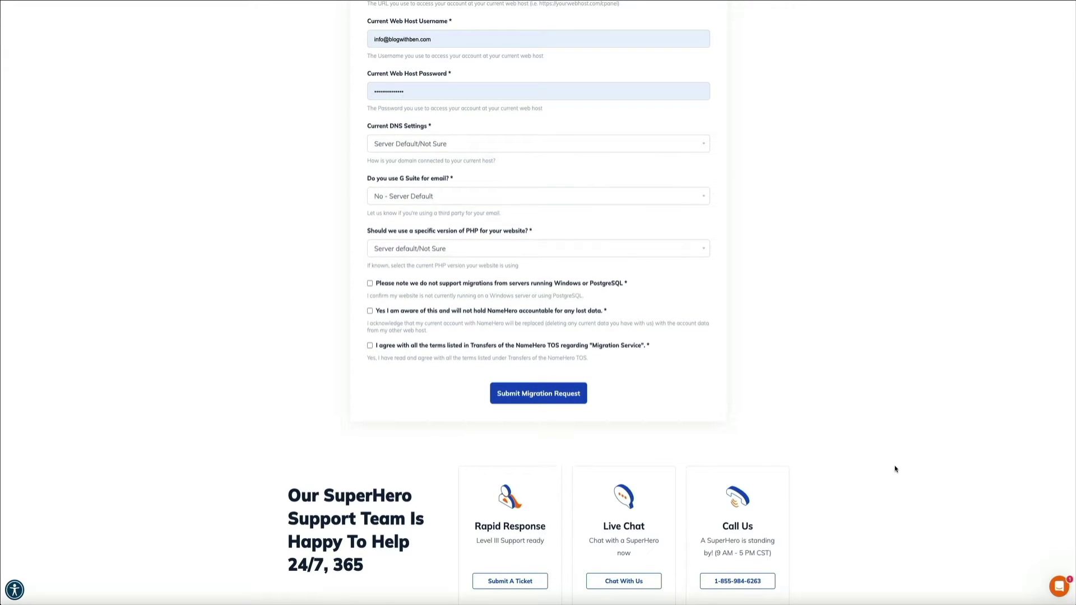
scroll(895, 469, up, 7)
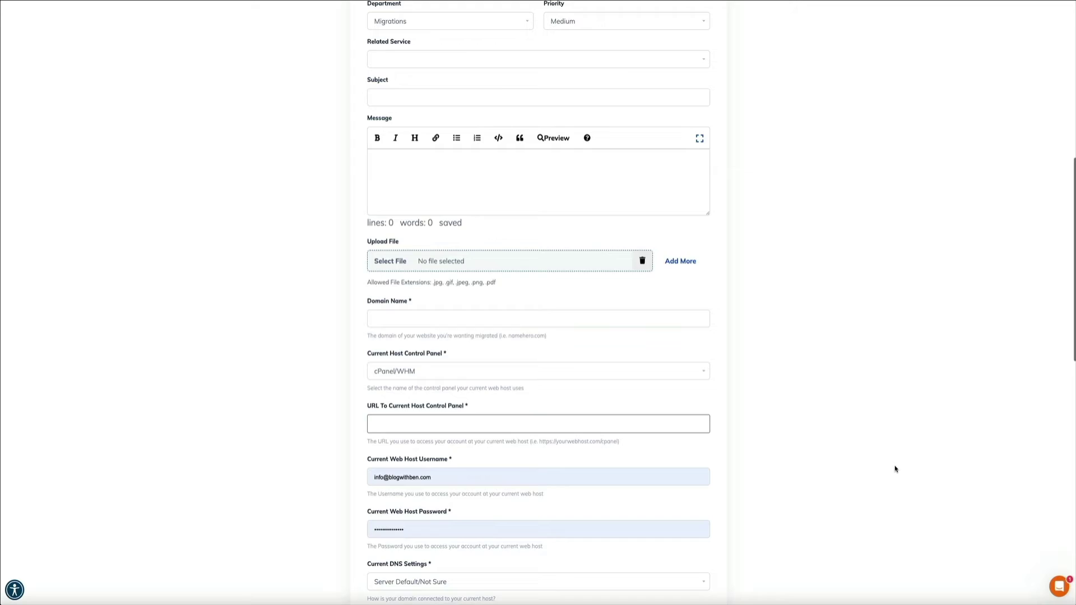
scroll(895, 469, up, 8)
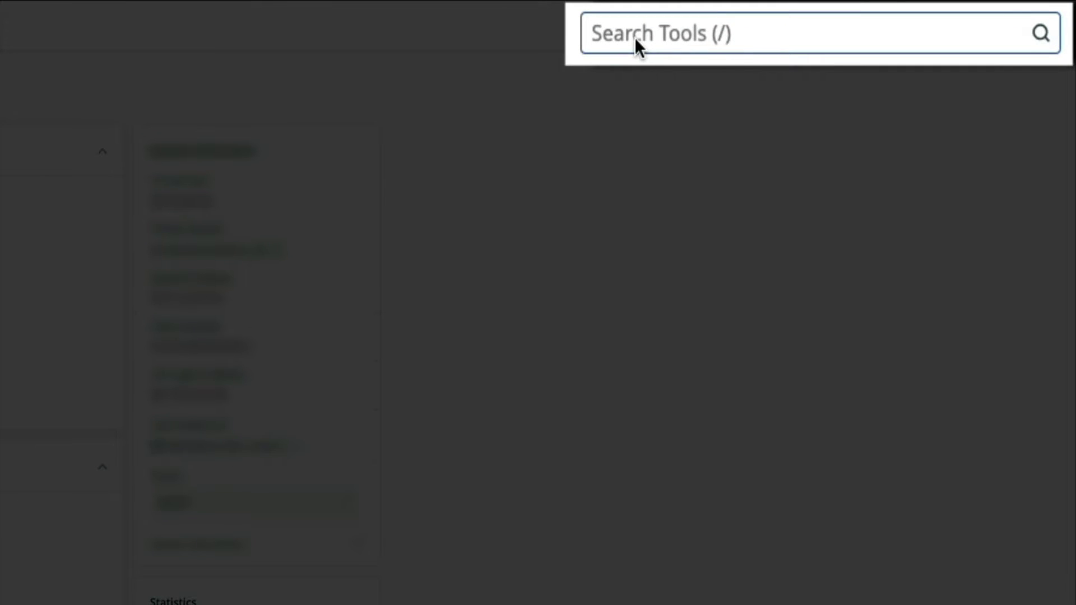
Search cPanel tools for 'PHP' and launch Select PHP Version.
click(634, 37)
text(PHP)
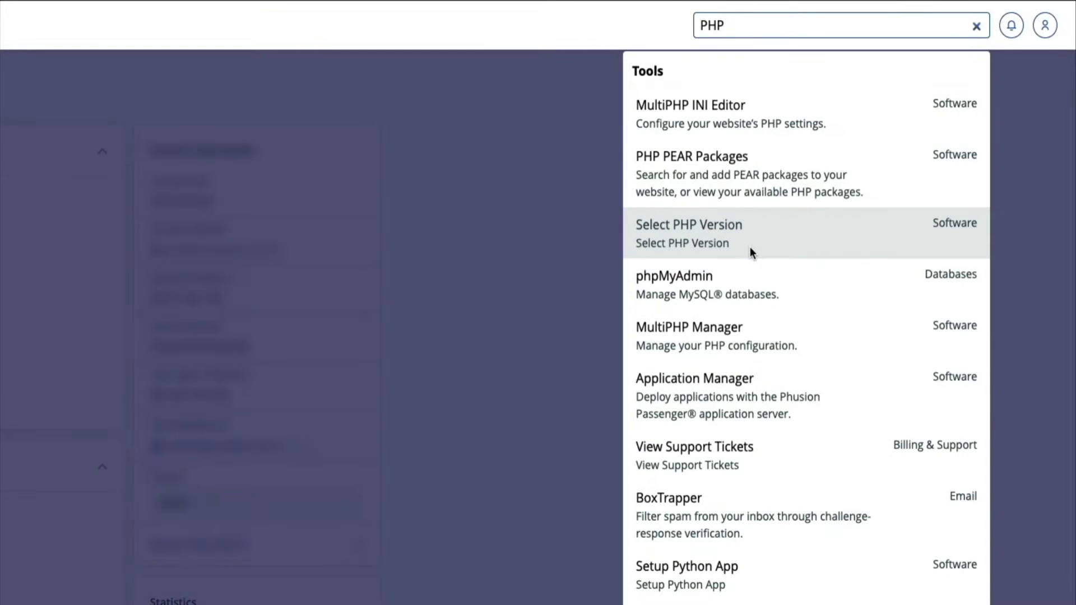
click(751, 246)
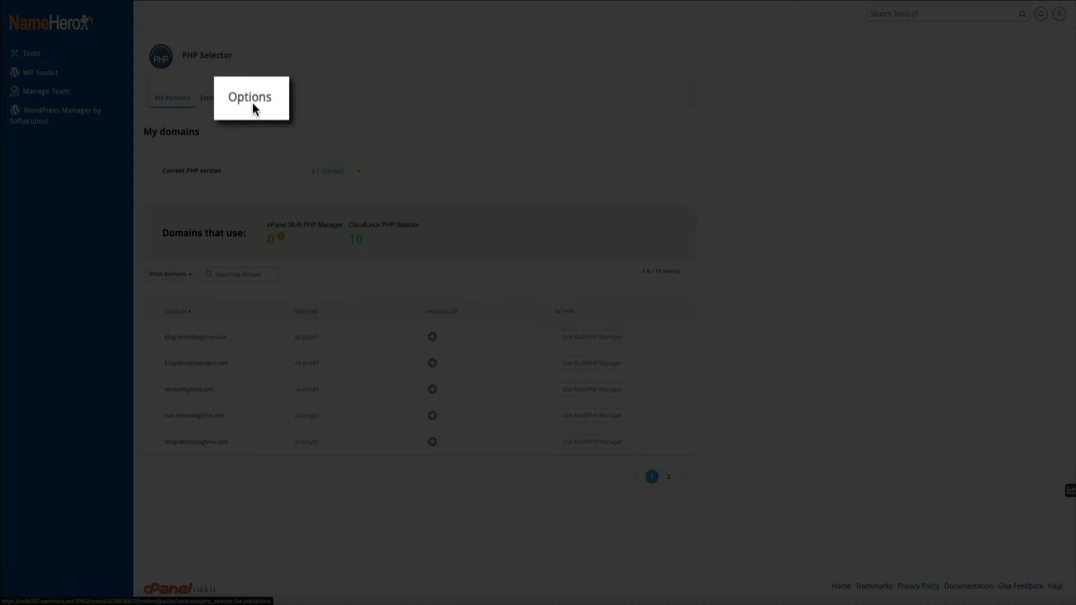
In the PHP Selector Options list, change post_max_size from 512M to 1G.
click(253, 102)
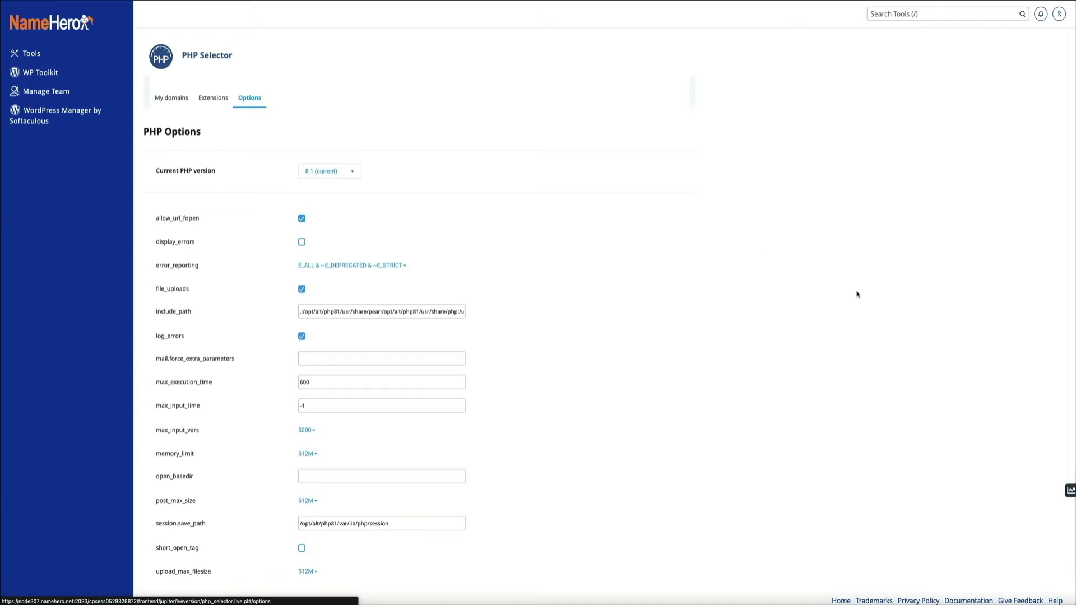
scroll(858, 294, down, 1)
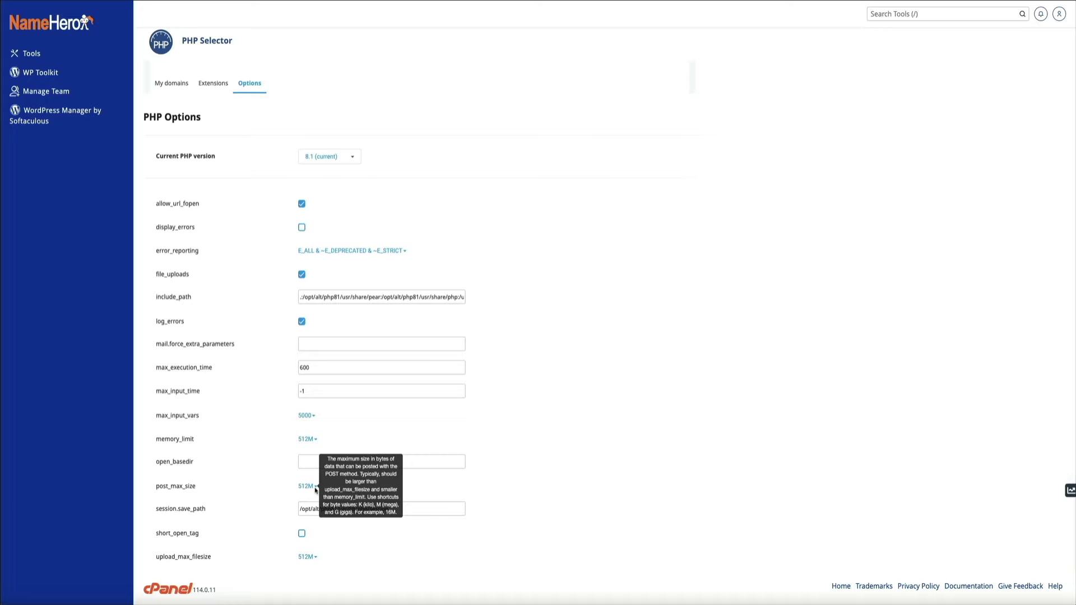
click(316, 487)
scroll(325, 516, down, 2)
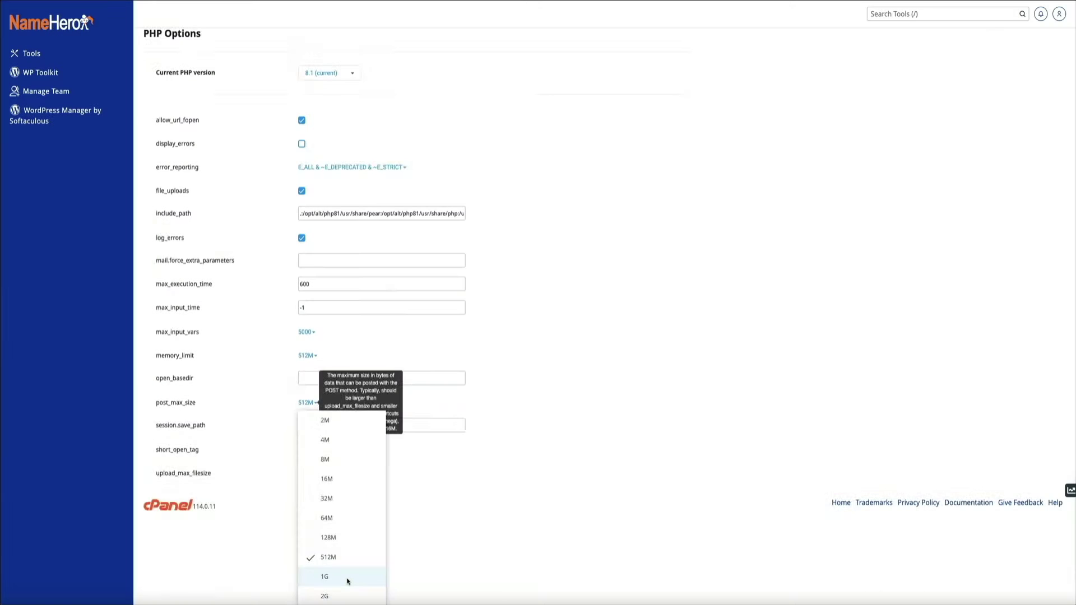
click(348, 580)
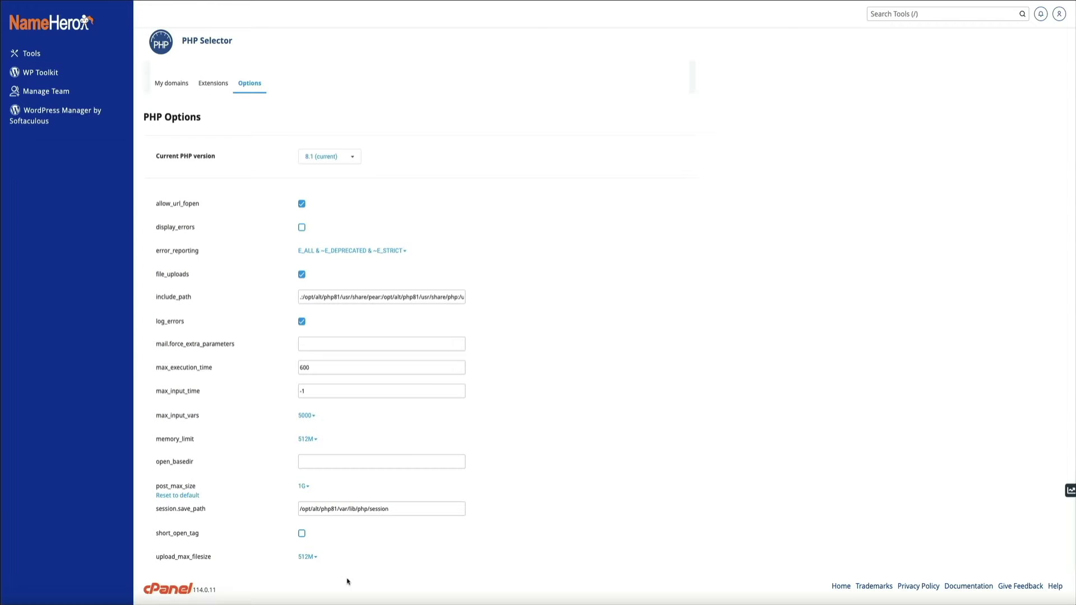
Change upload_max_filesize to 1G in the PHP options.
click(308, 557)
scroll(315, 561, down, 3)
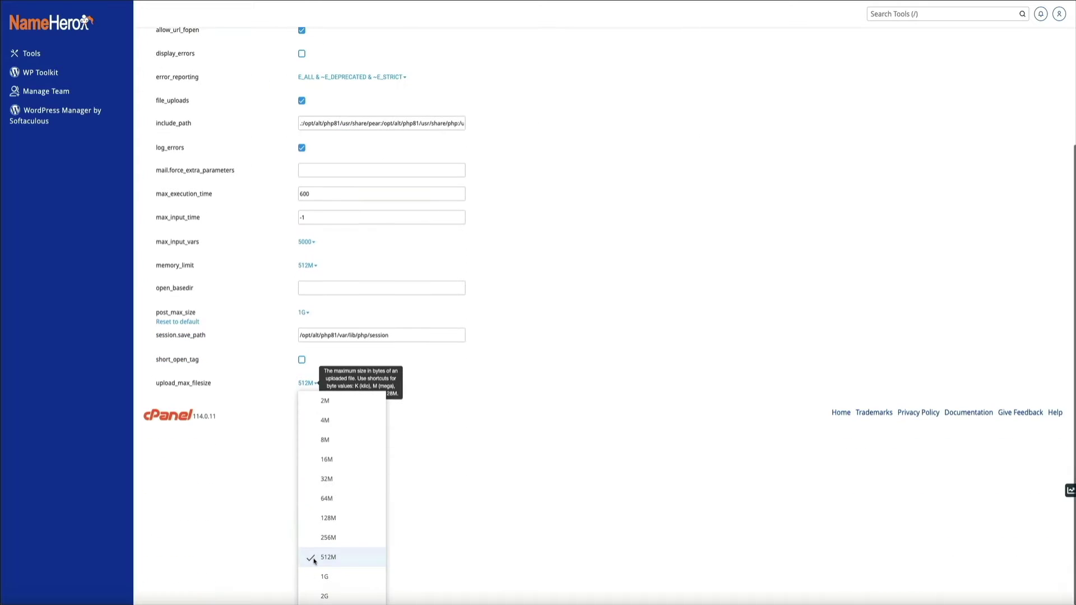
click(337, 583)
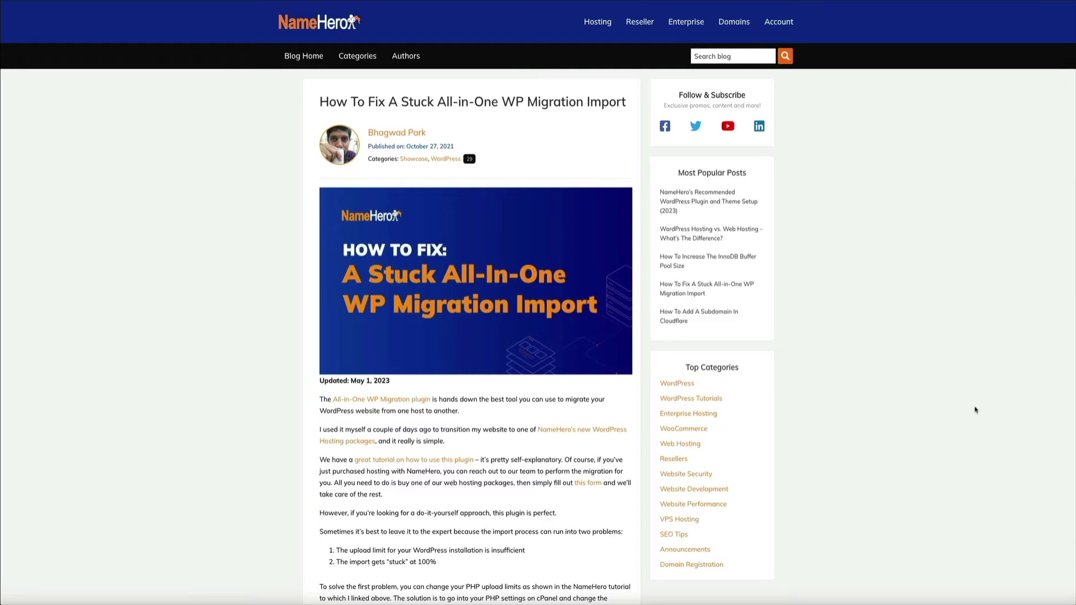
Locate the 'download version 6.7' link in section #2 and bring up its link options.
scroll(975, 410, down, 9)
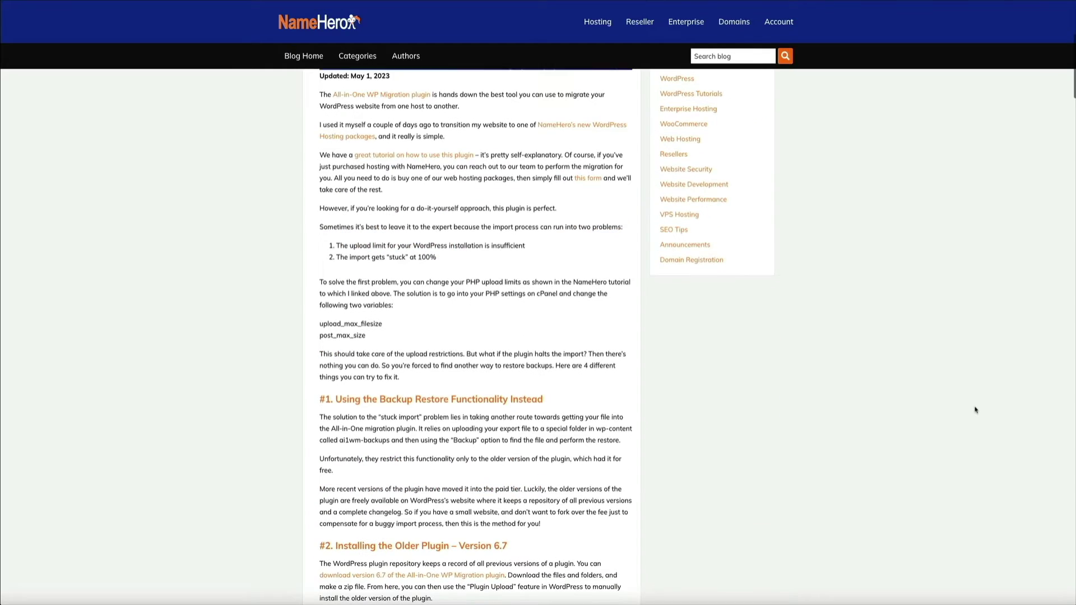
scroll(975, 410, down, 3)
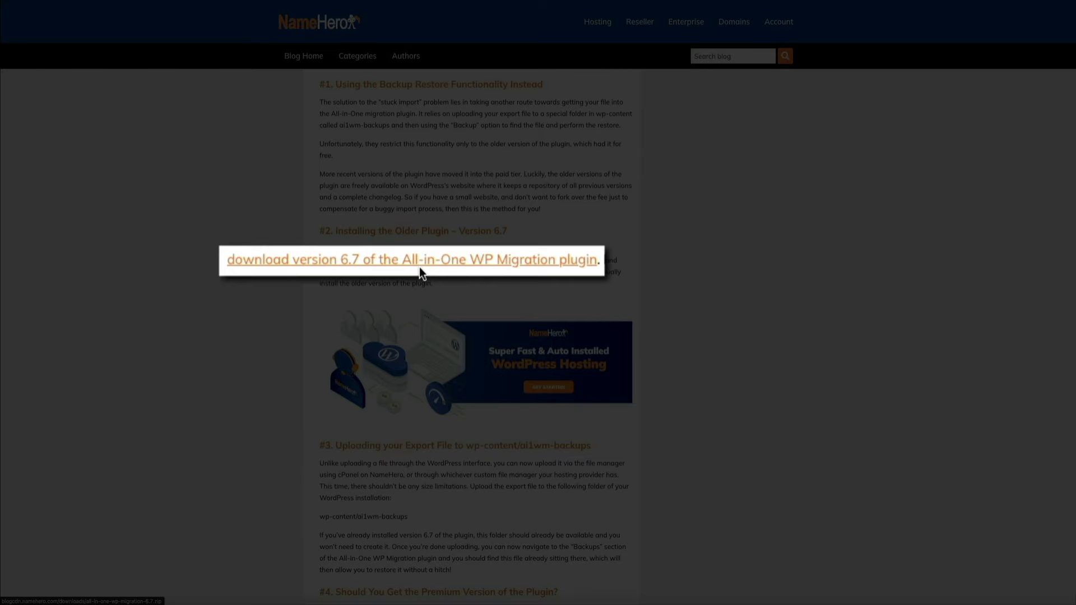
click(421, 266)
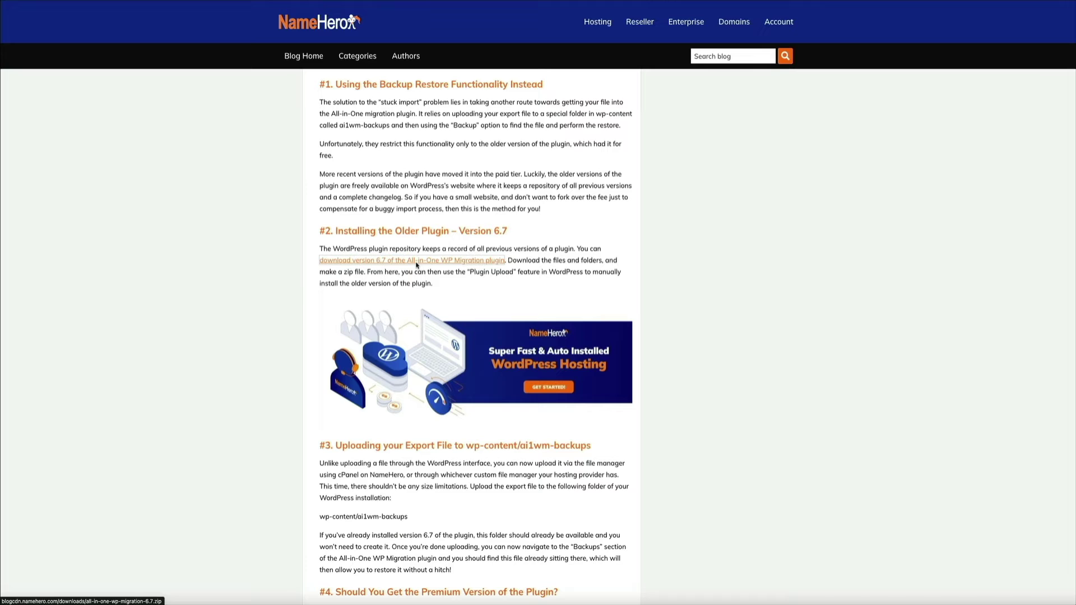
right_click(417, 265)
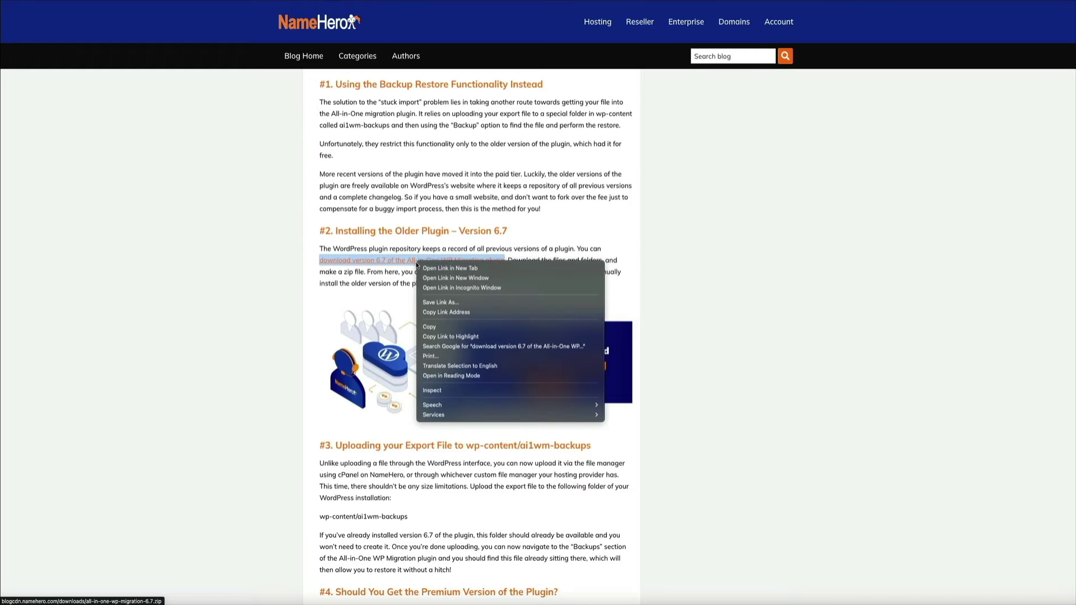
right_click(440, 265)
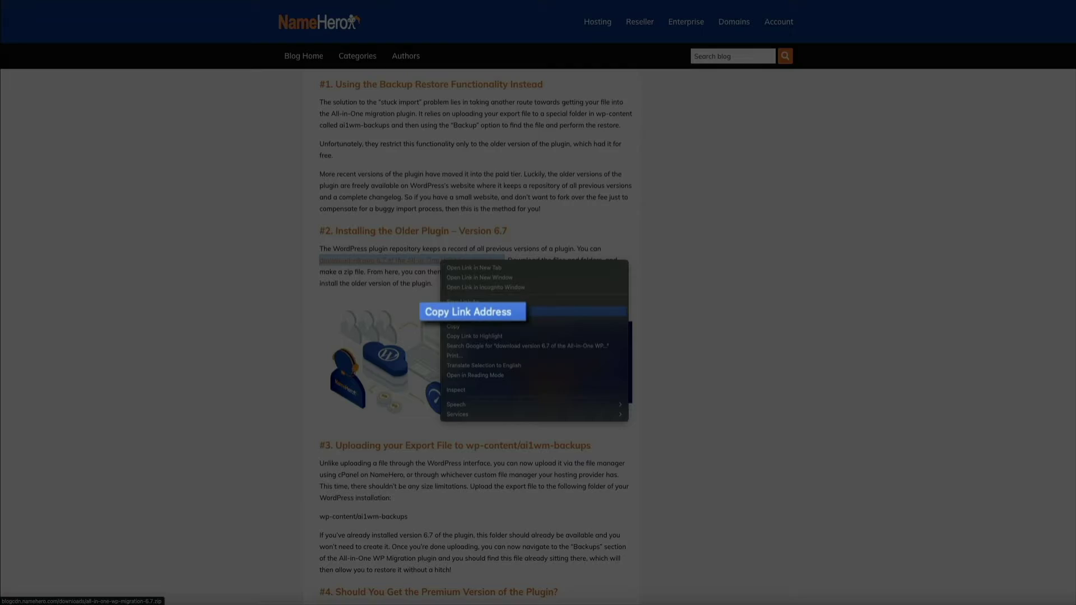
Copy the version 6.7 link address and load it in a new tab to download the zip.
click(477, 312)
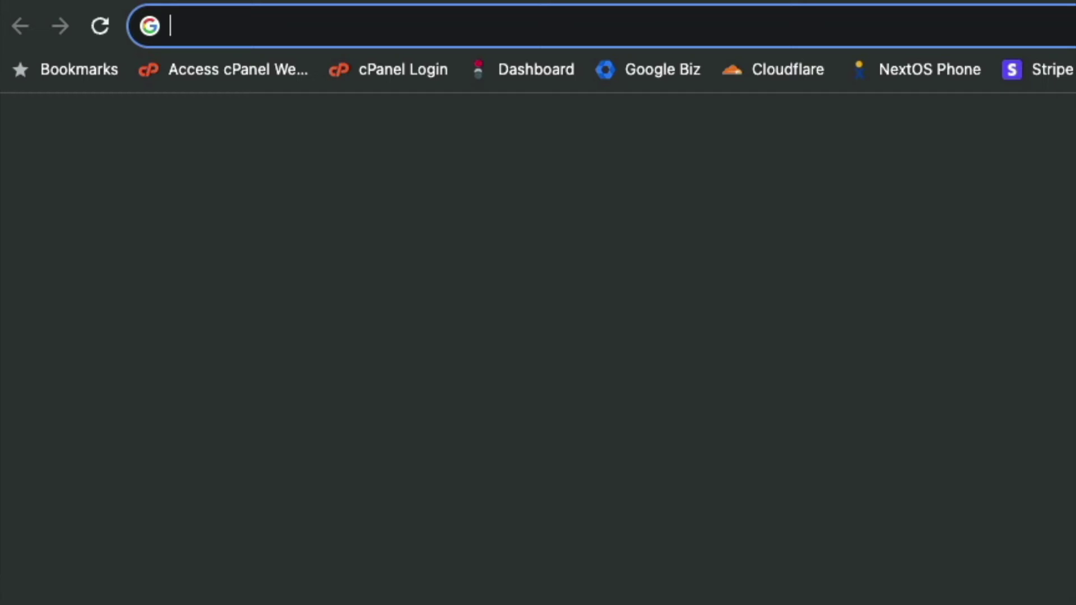
text(http://blogcdn.namehero.com/downloads/all-in-one-wp-migration-6.7.zip)
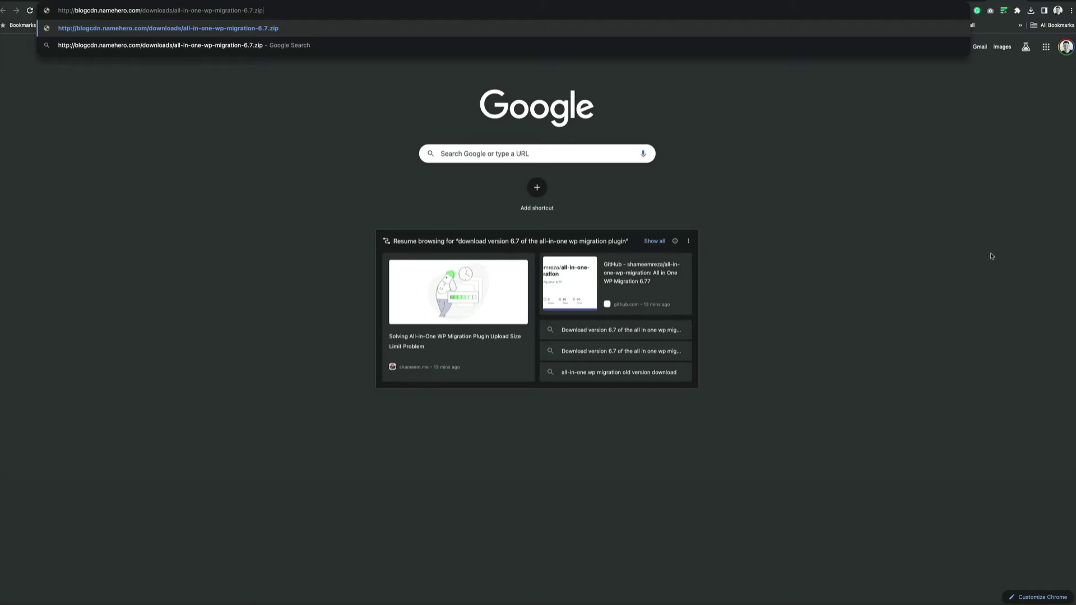
key(Return)
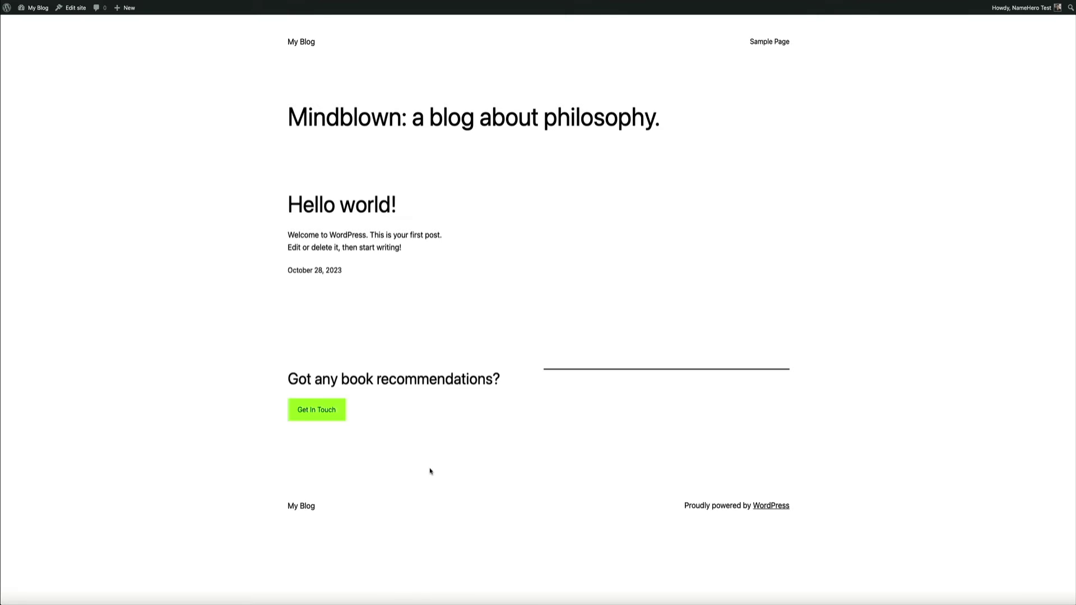
mouse_move(48, 16)
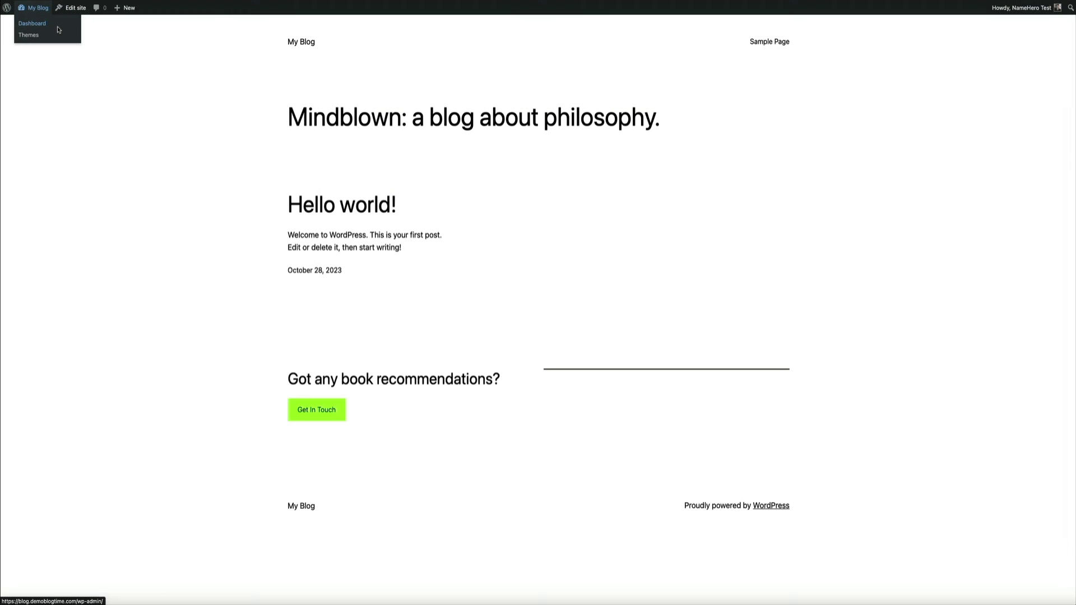
Switch from the My Blog front end to the WordPress admin Dashboard.
click(32, 30)
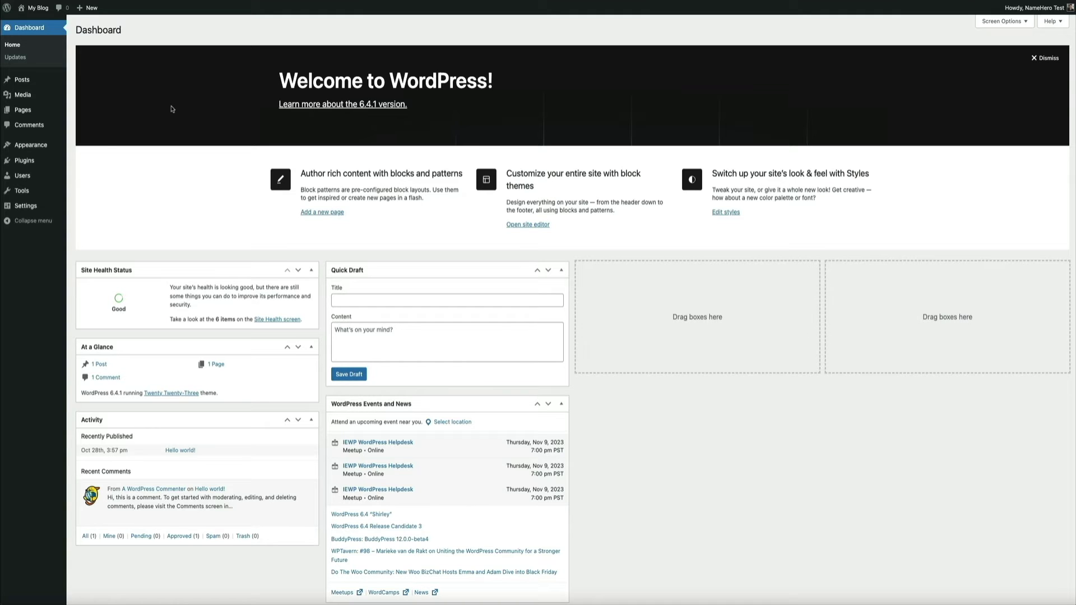
mouse_move(56, 161)
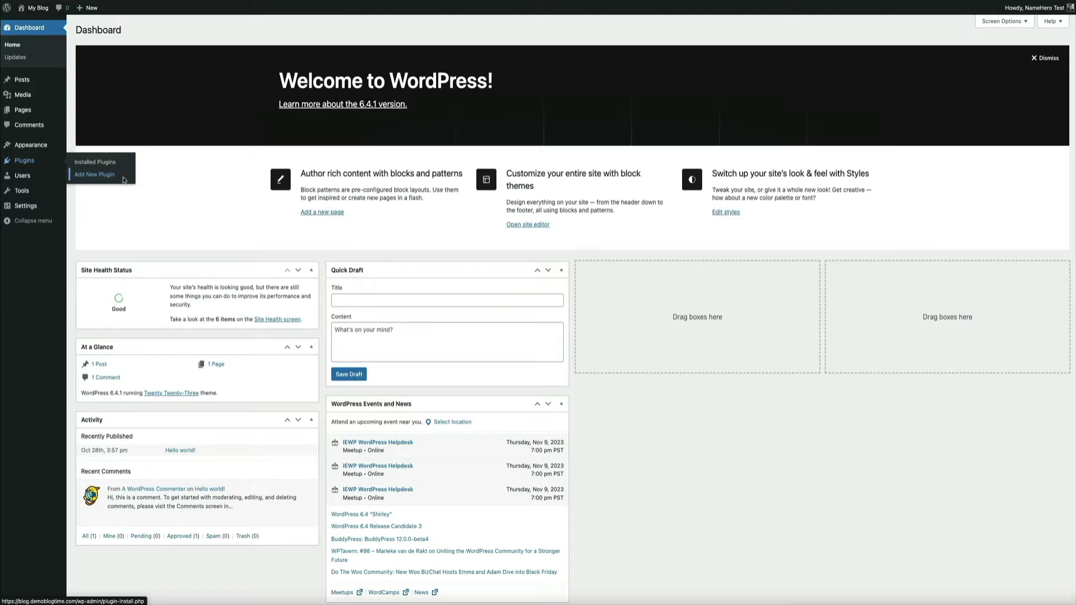
Upload all-in-one-wp-migration-6.7.zip as a new plugin and install it.
click(124, 179)
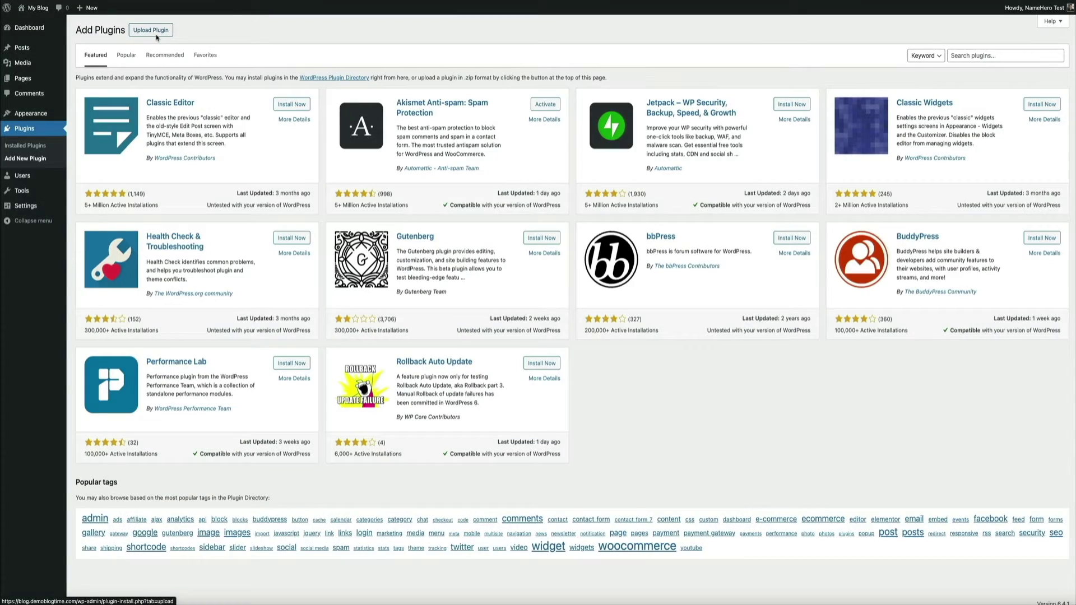
click(156, 35)
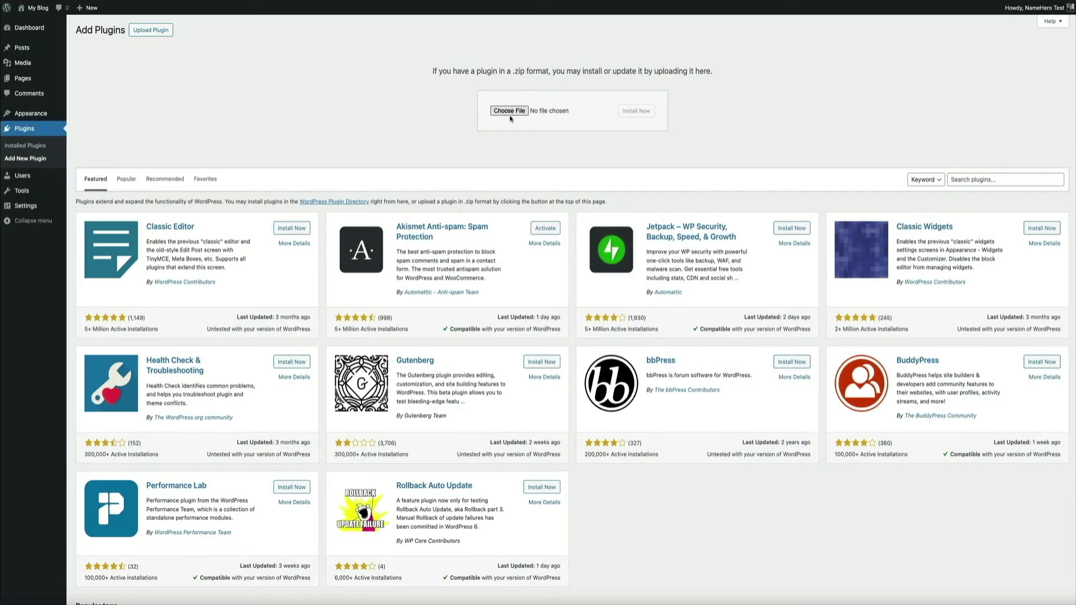
click(509, 112)
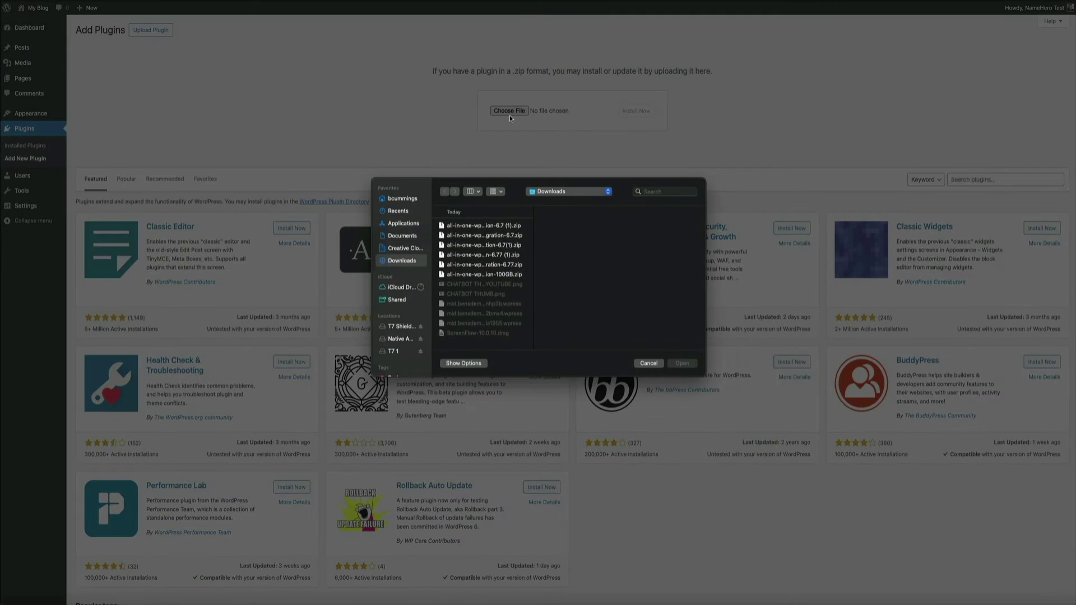
click(494, 238)
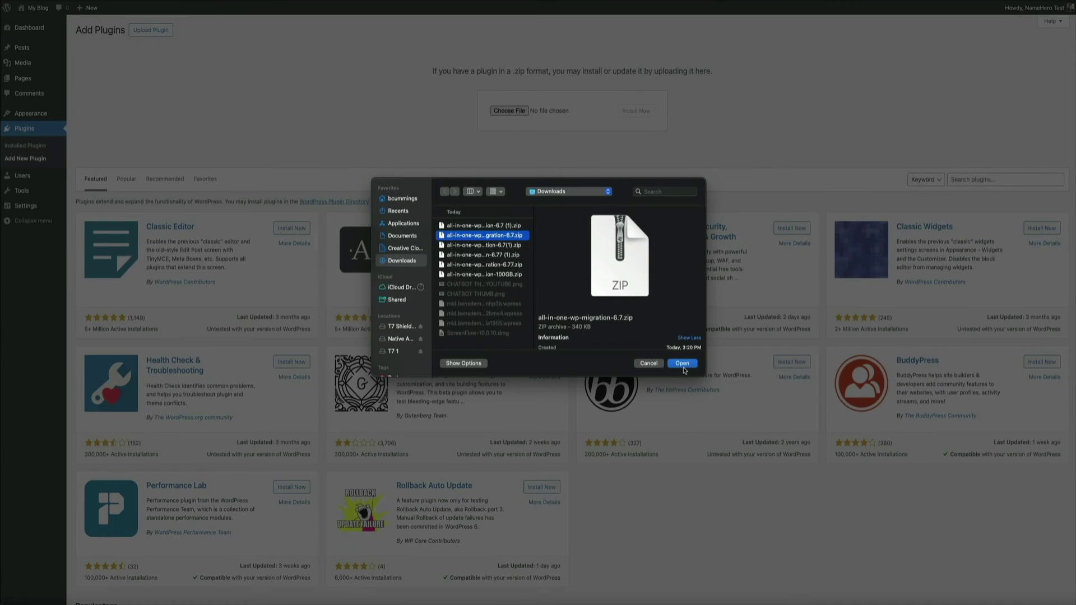
click(683, 365)
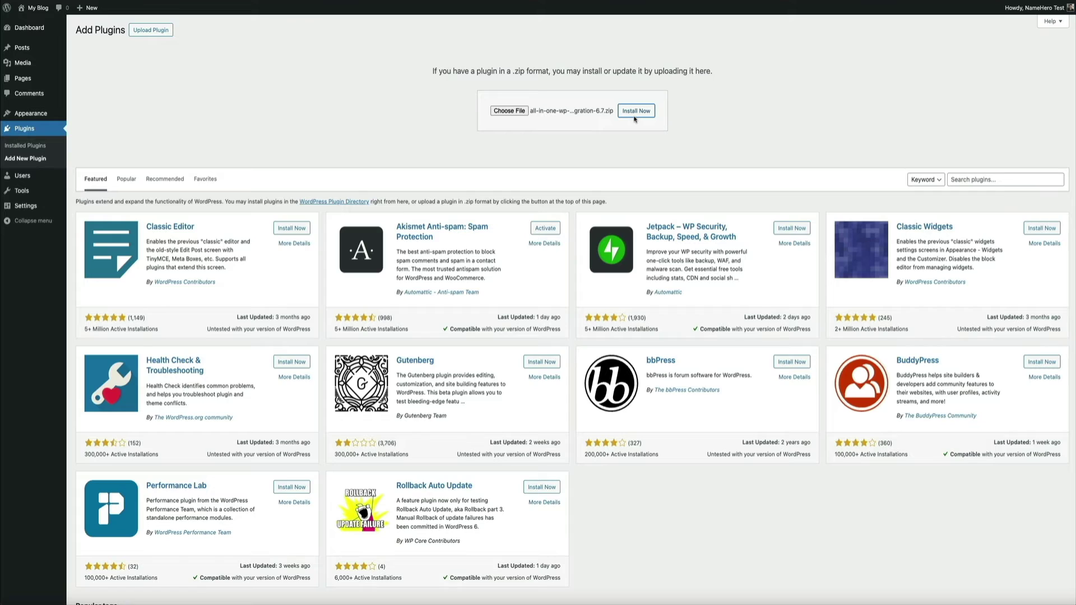
click(635, 115)
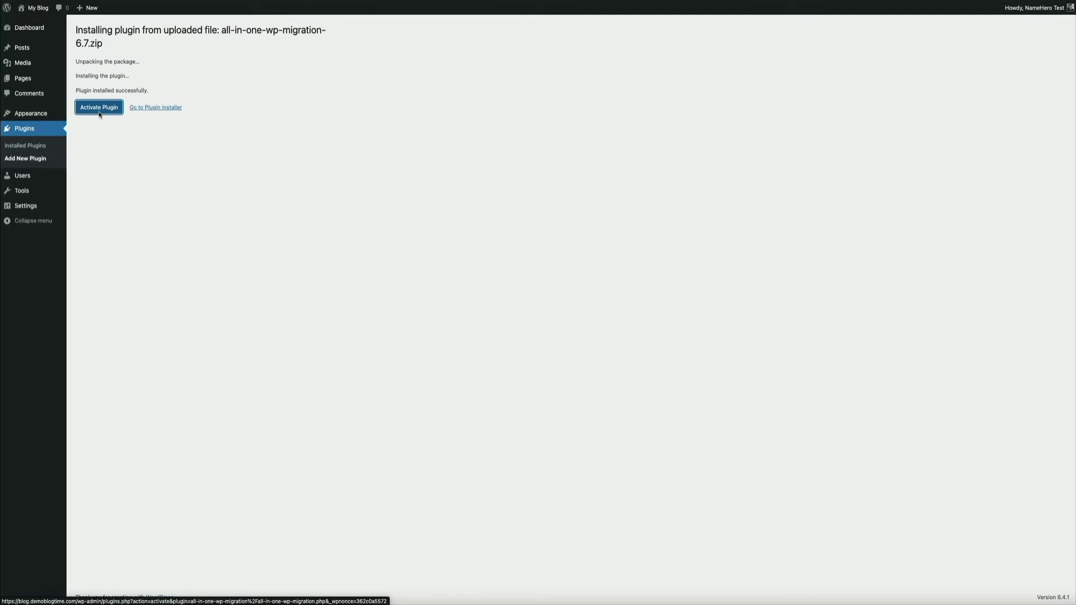
Activate the newly installed All-in-One WP Migration plugin.
click(99, 107)
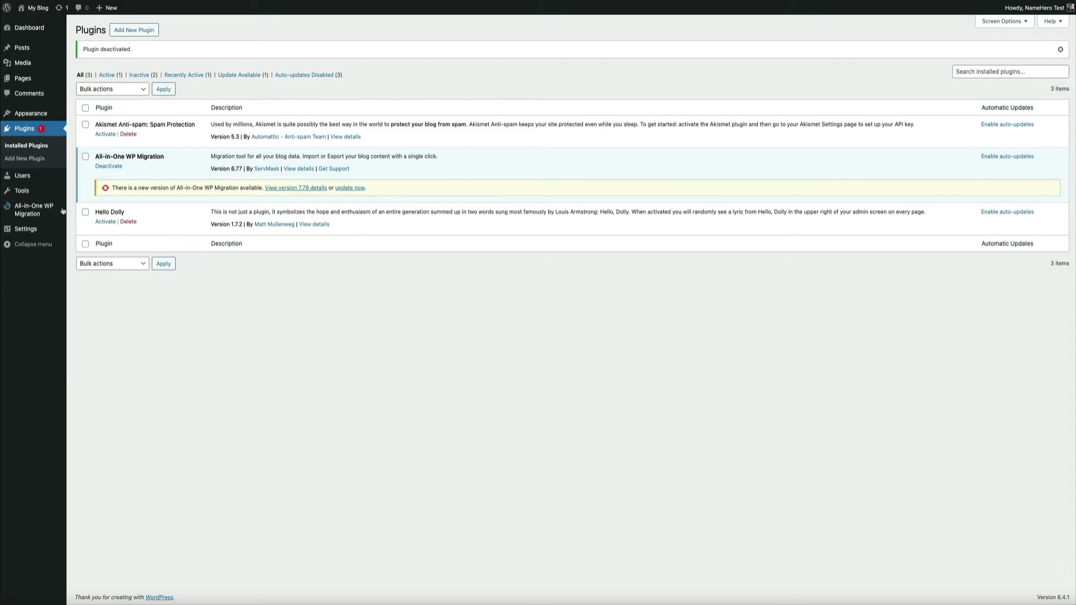
mouse_move(55, 191)
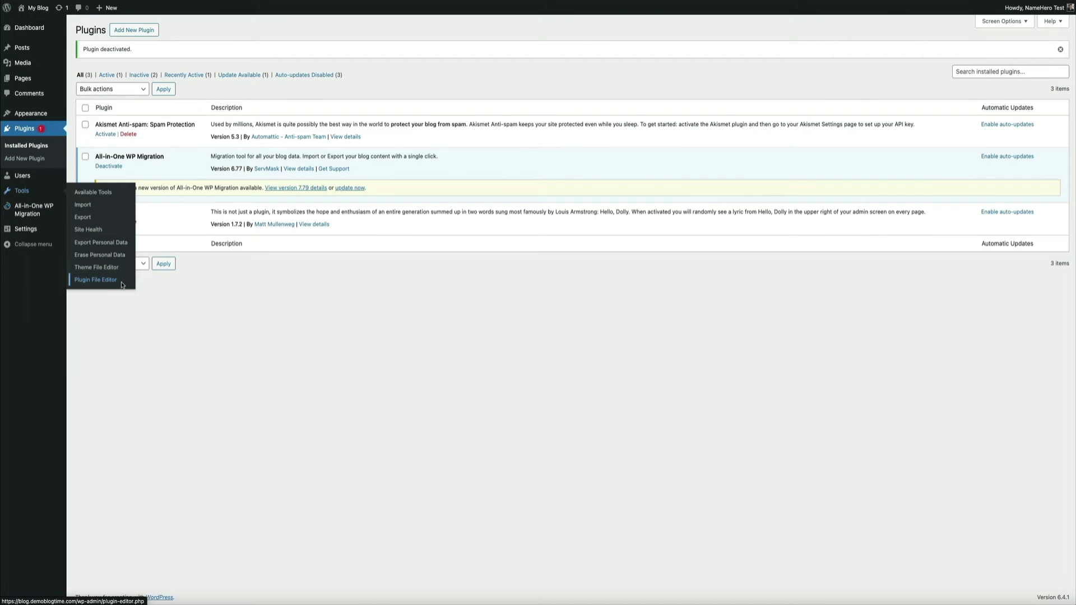
Load All-in-One WP Migration's all-in-one-wp-migration.php into the Plugin File Editor.
click(123, 285)
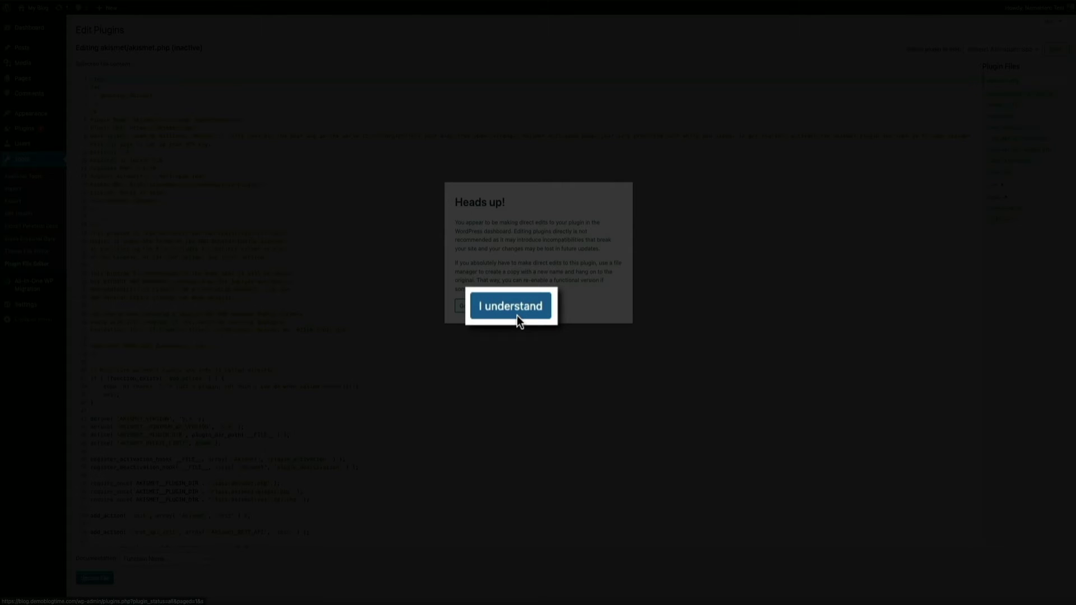
click(516, 314)
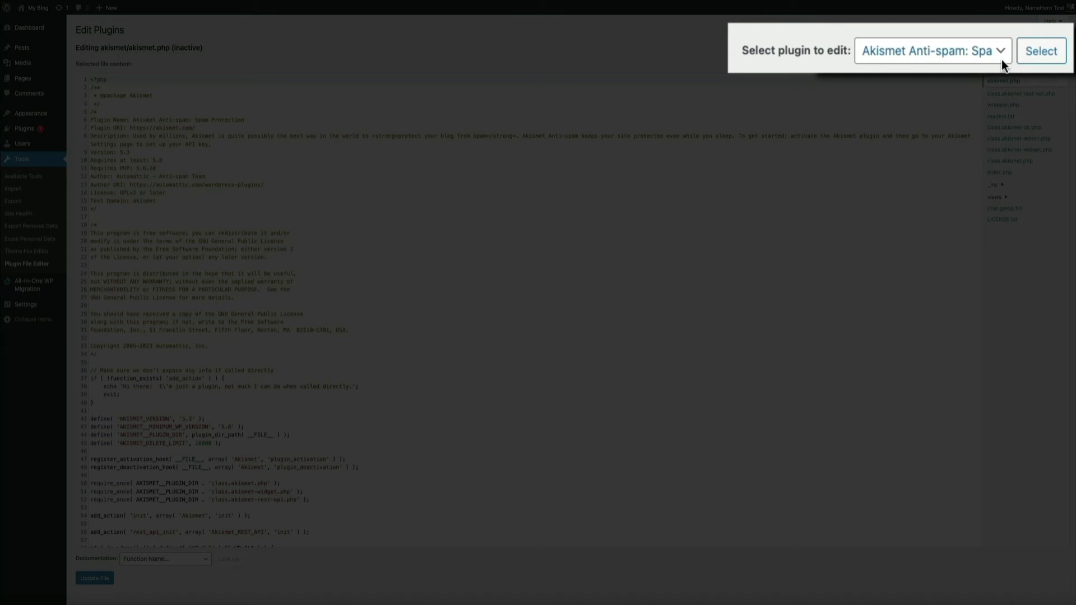
click(1001, 59)
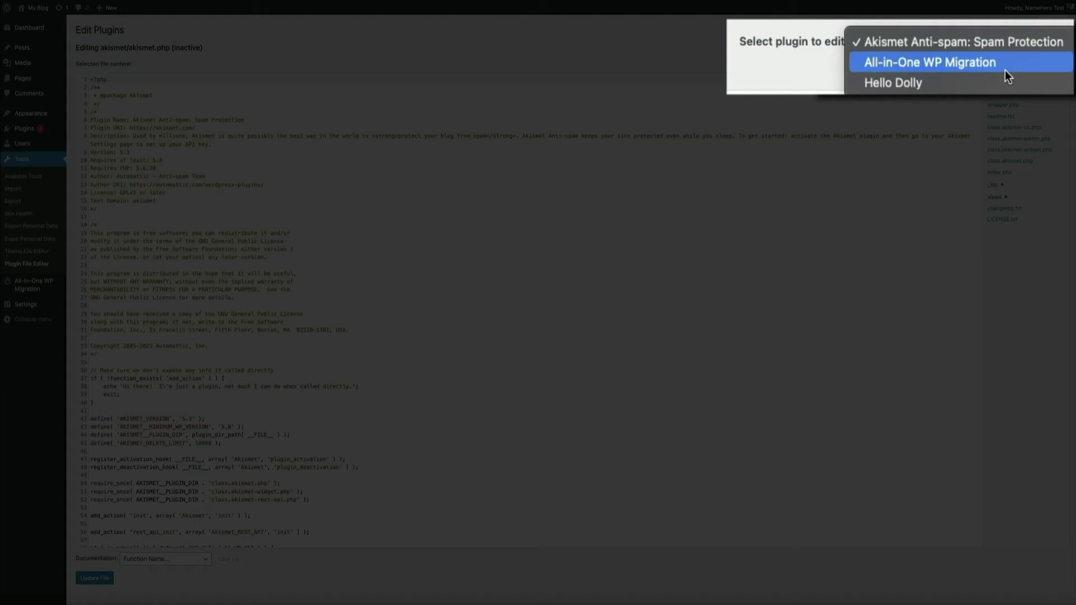
click(1005, 68)
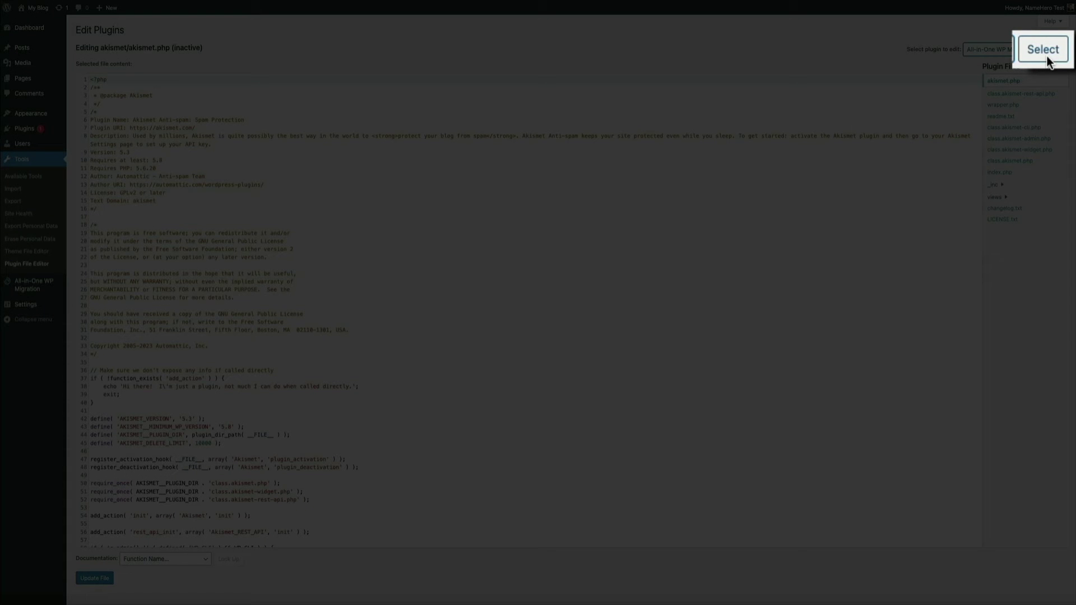
click(1057, 51)
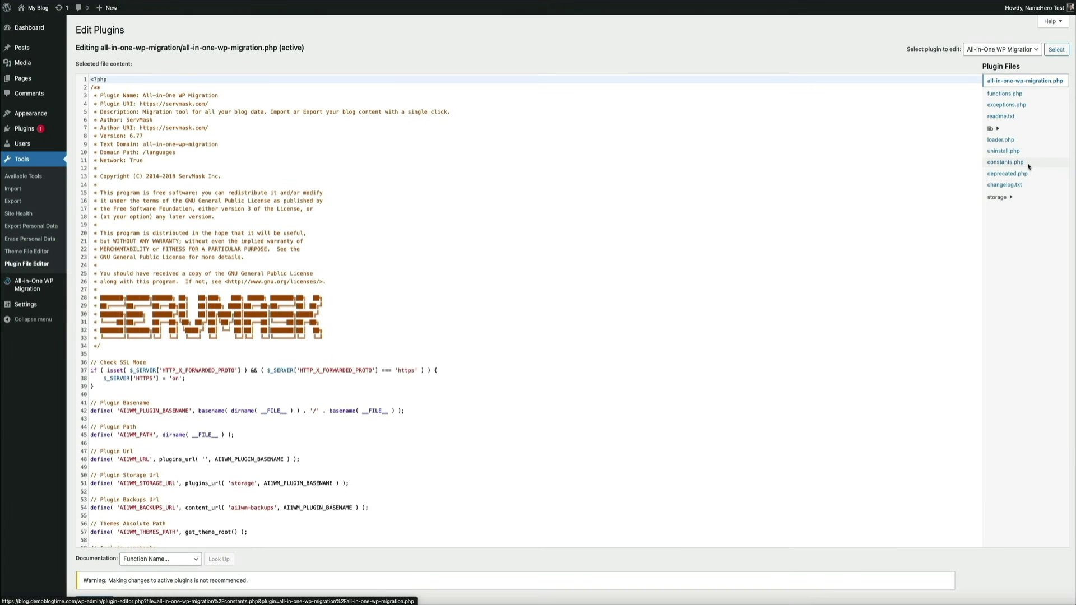
In constants.php, change AI1WM_MAX_FILE_SIZE on line 284 from 2 << 28 to 2 << 34.
click(1029, 166)
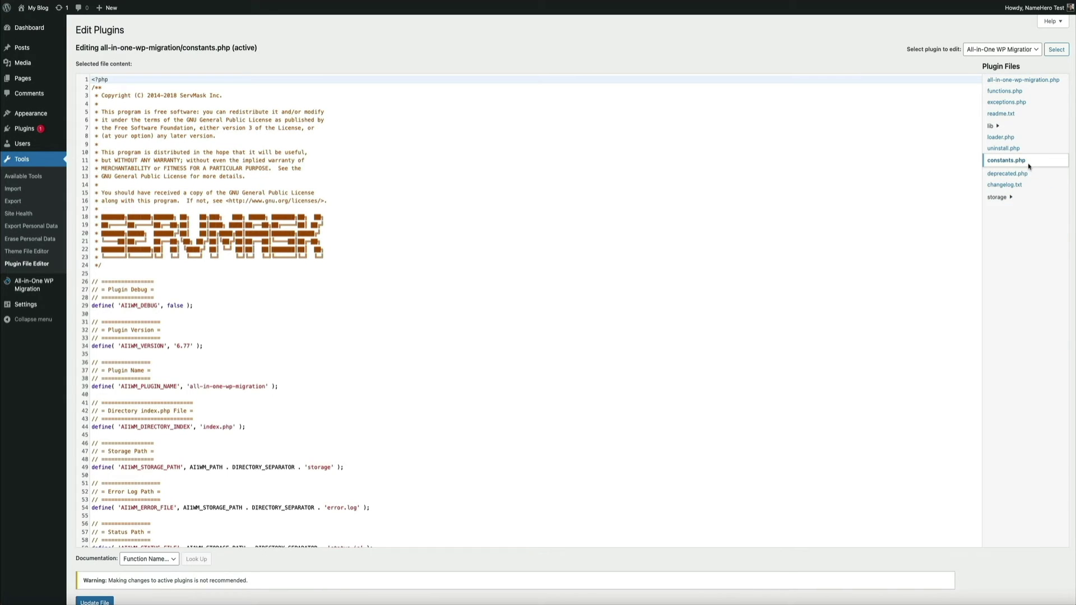
scroll(824, 329, down, 5)
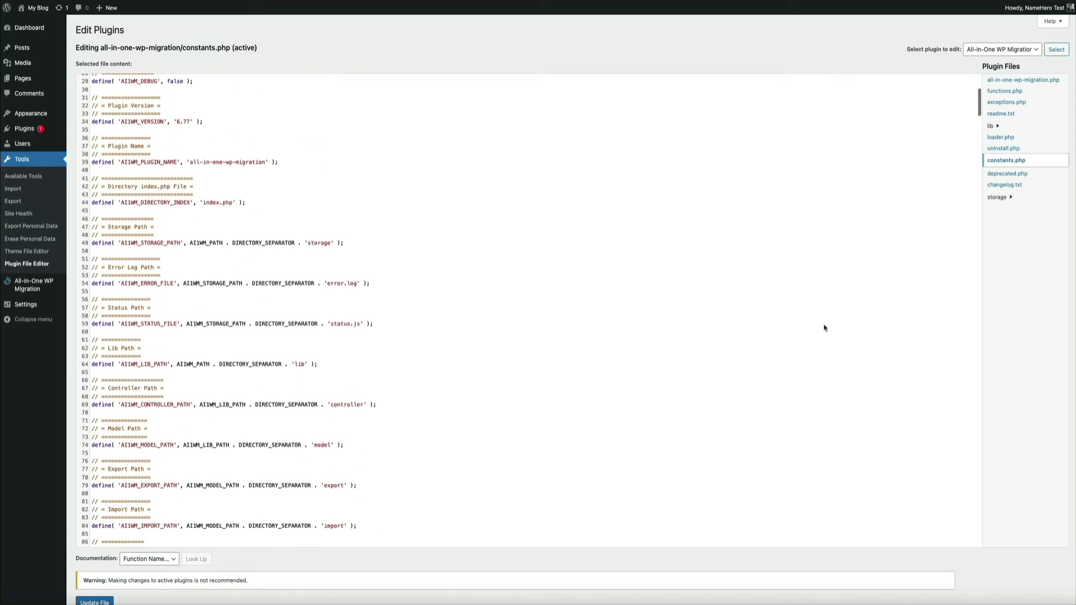
scroll(823, 329, down, 10)
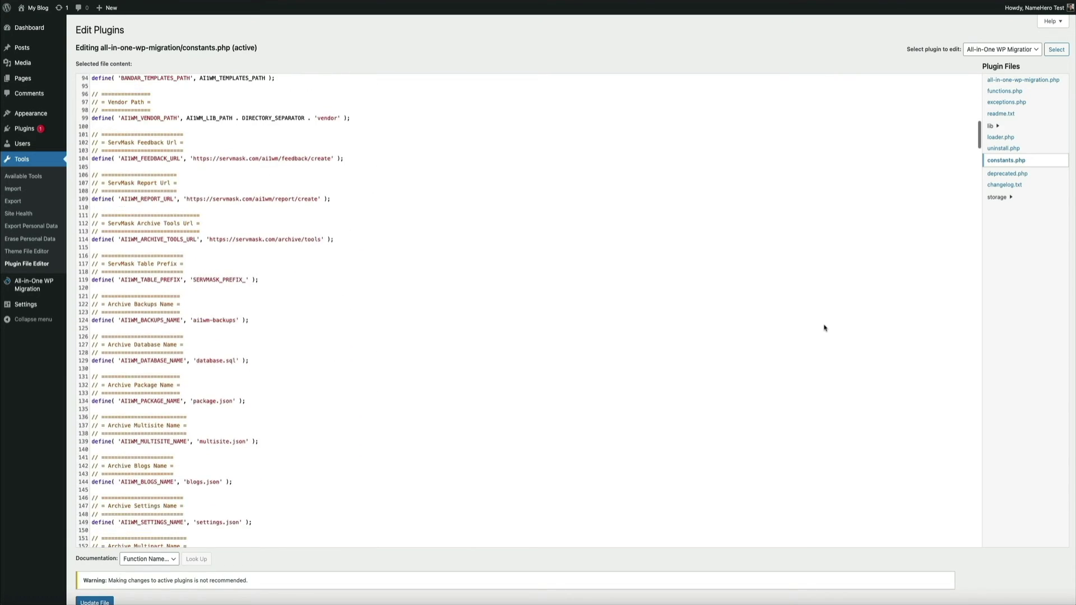
scroll(824, 329, down, 15)
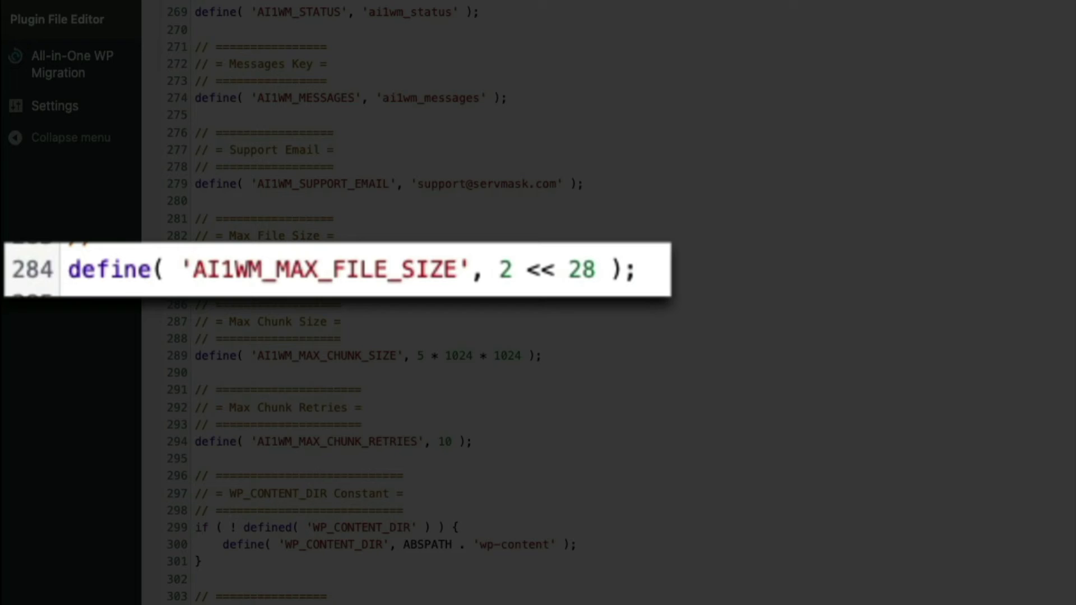
click(593, 273)
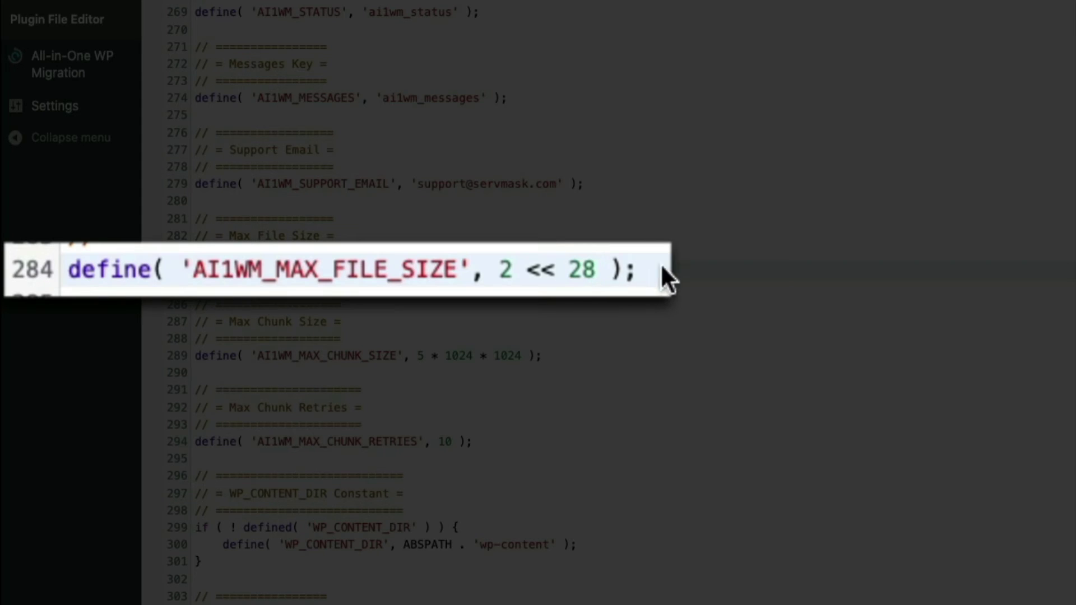
key(BackSpace)
key(BackSpace)
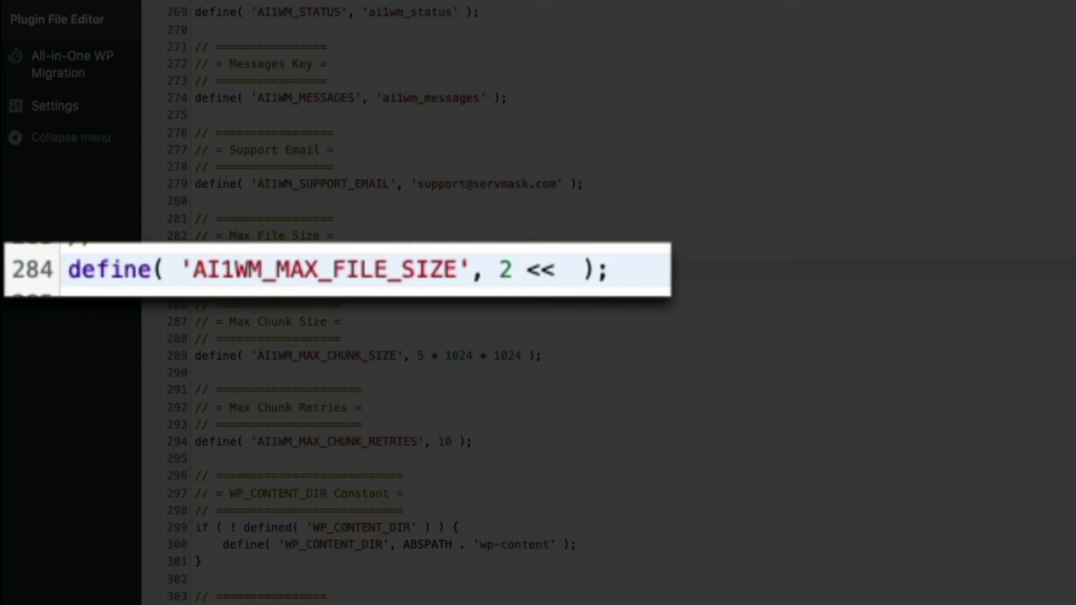
text(34)
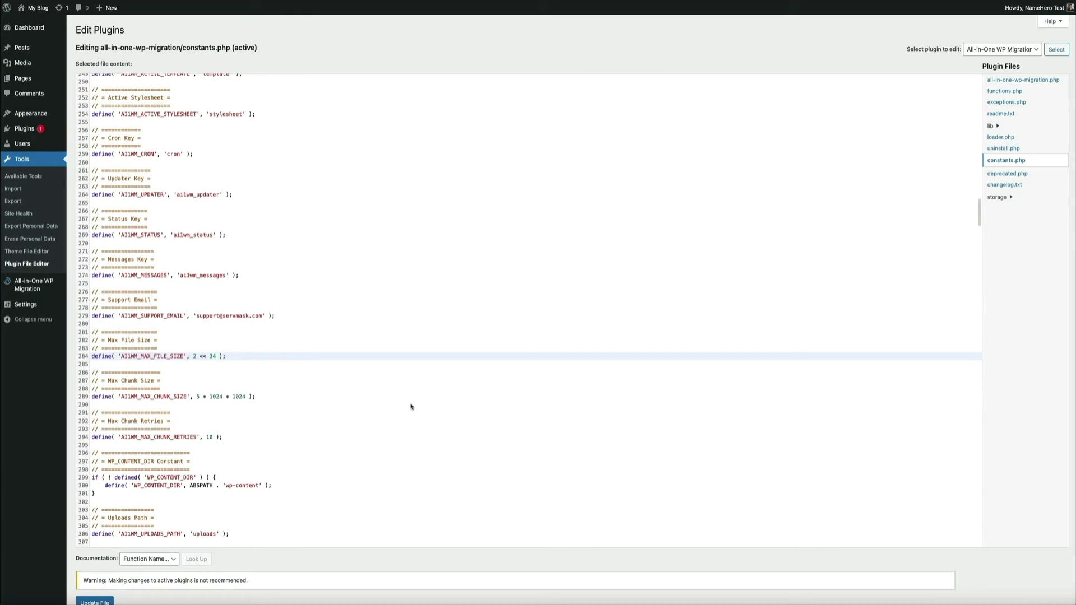
scroll(411, 407, down, 2)
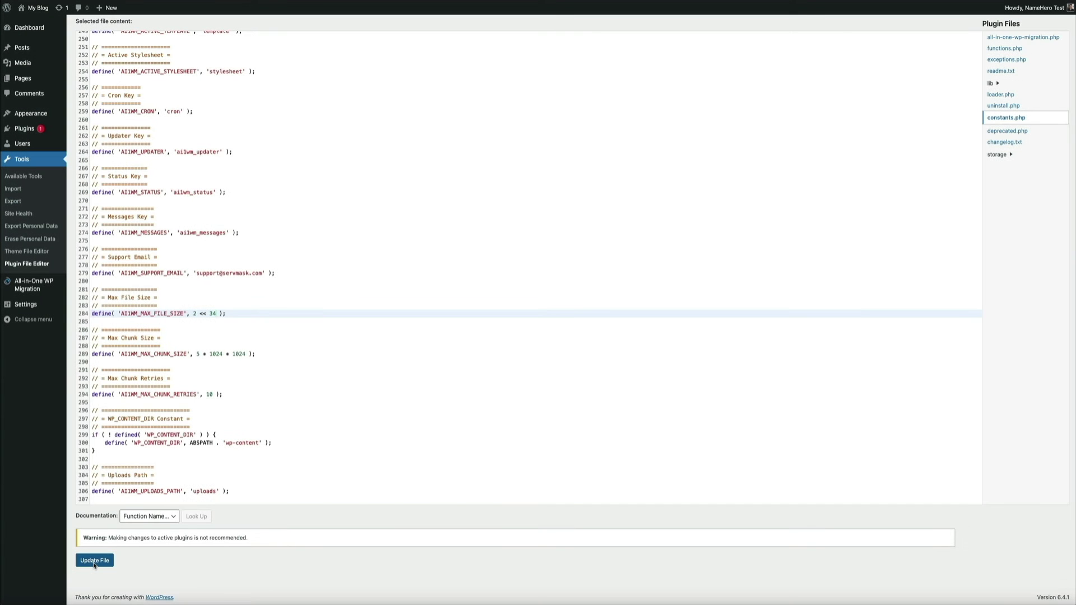
Save the edited constants.php with Update File.
click(94, 565)
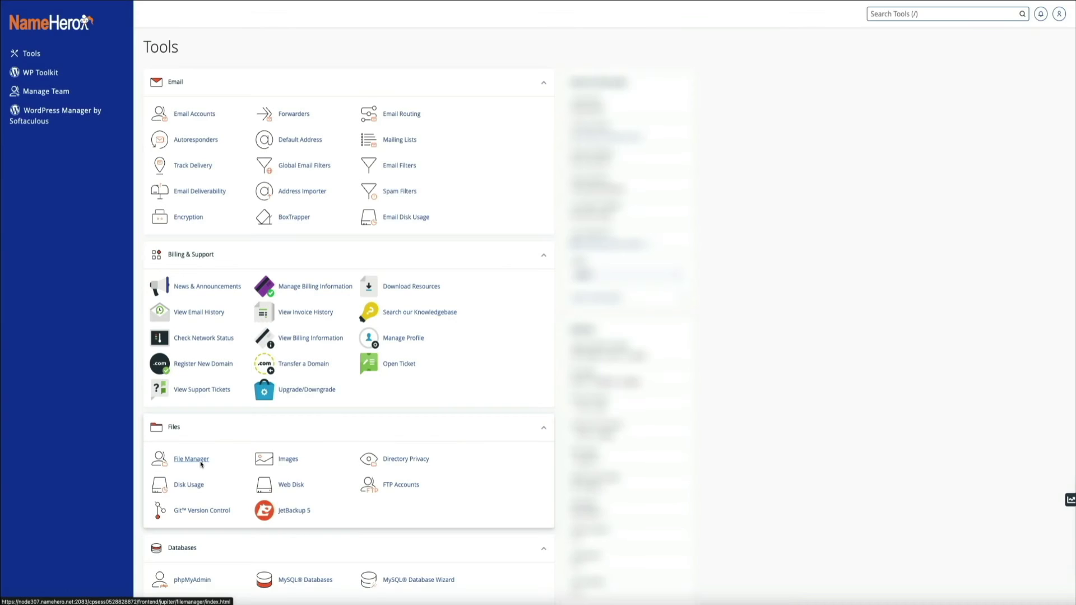
Browse File Manager to blog.demoblogtime.com's wp-content/ai1wm-backups folder.
click(198, 459)
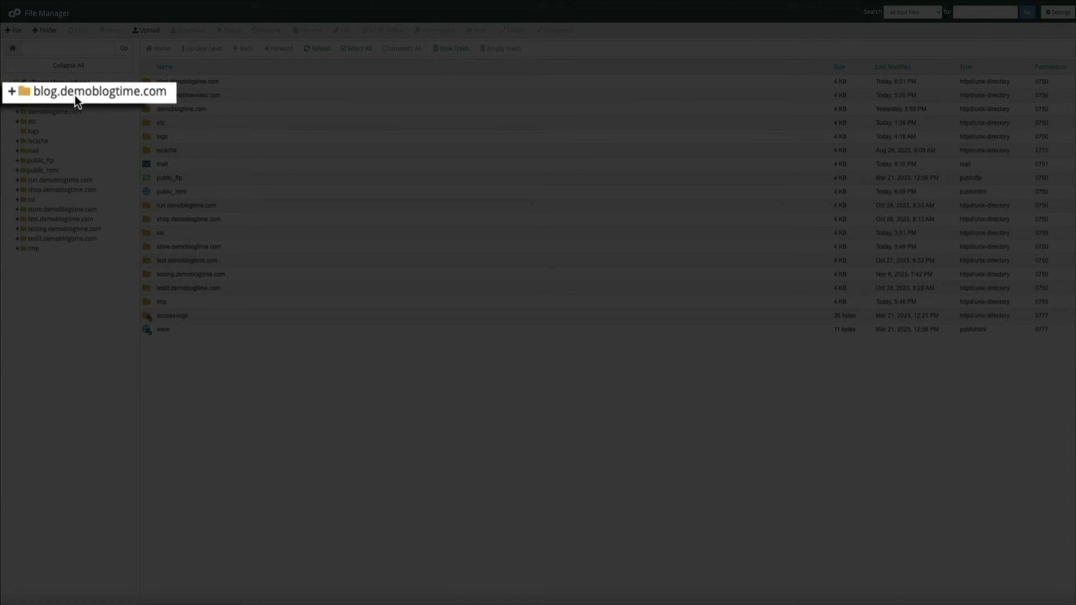
click(75, 95)
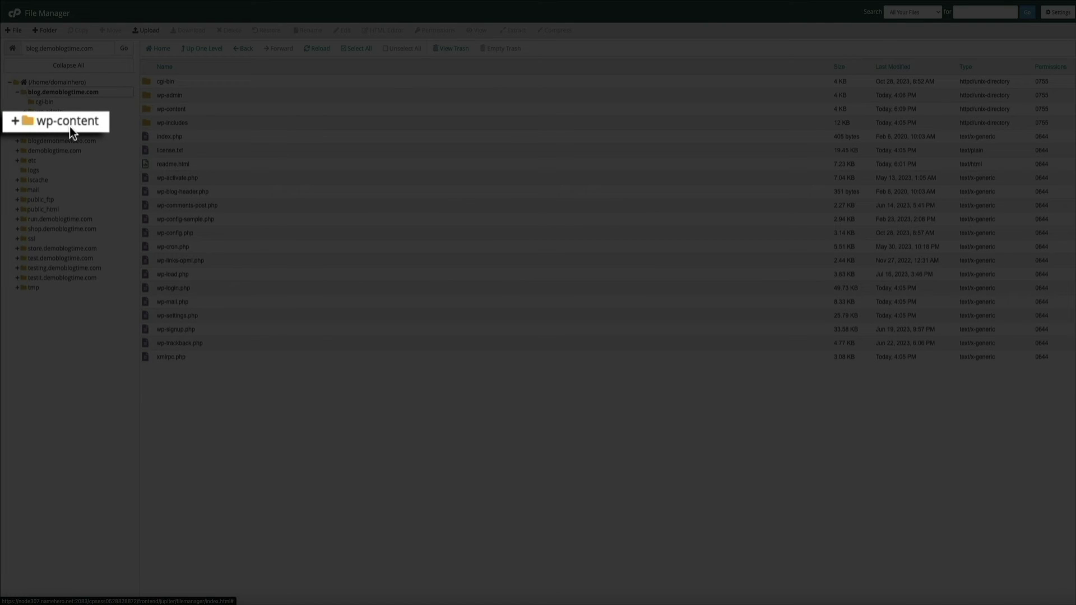
click(54, 124)
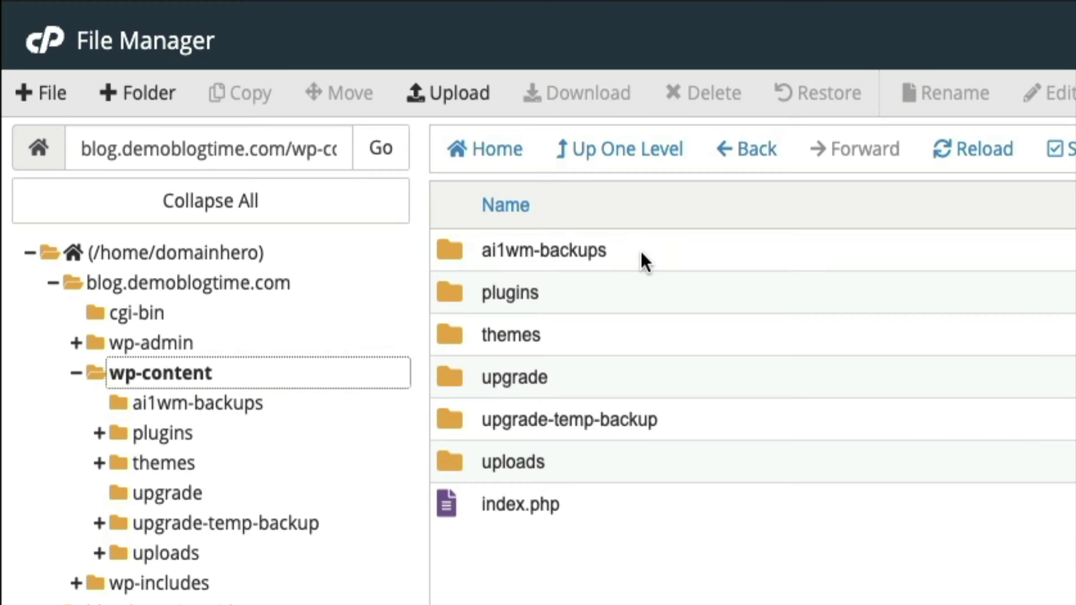
double_click(641, 255)
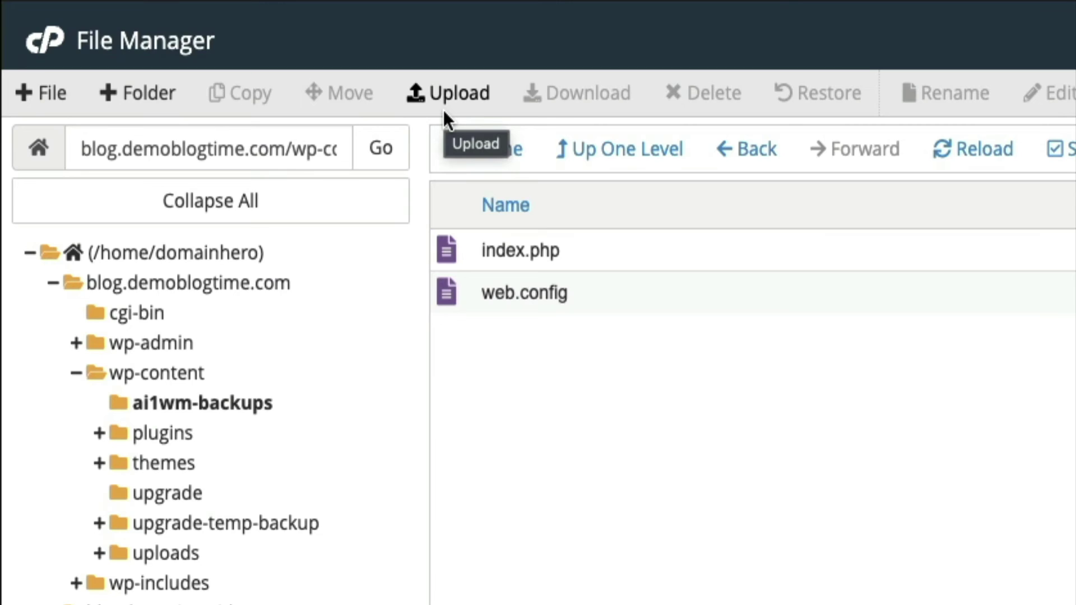
Upload the 246.89 MB .wpress backup file into ai1wm-backups.
click(442, 106)
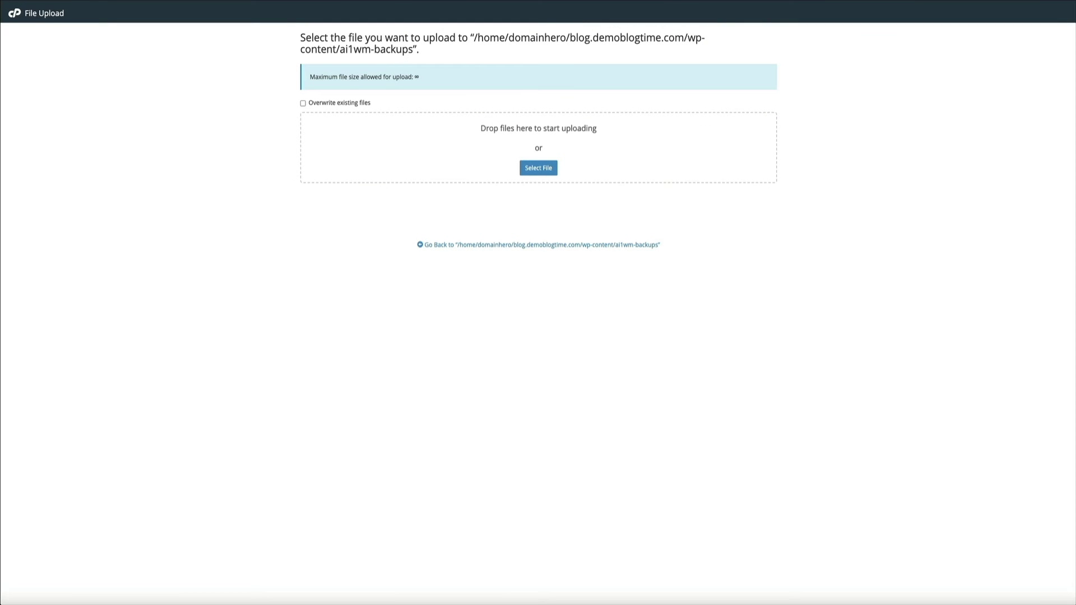
drag(559, 154, 558, 137)
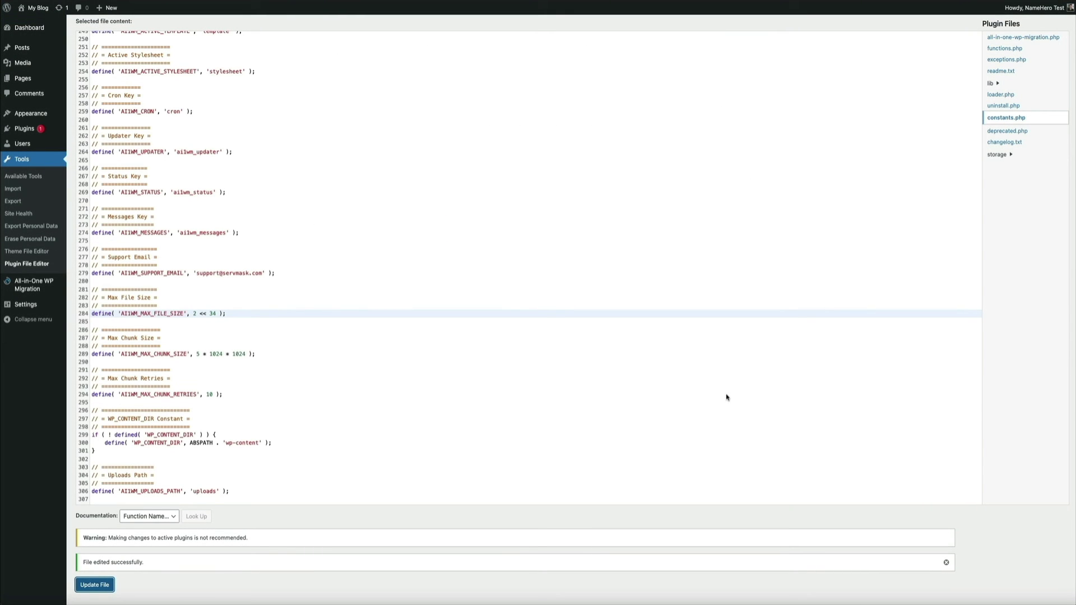
Open All-in-One WP Migration's Backups list showing the uploaded 246.89 MB backup.
mouse_move(34, 284)
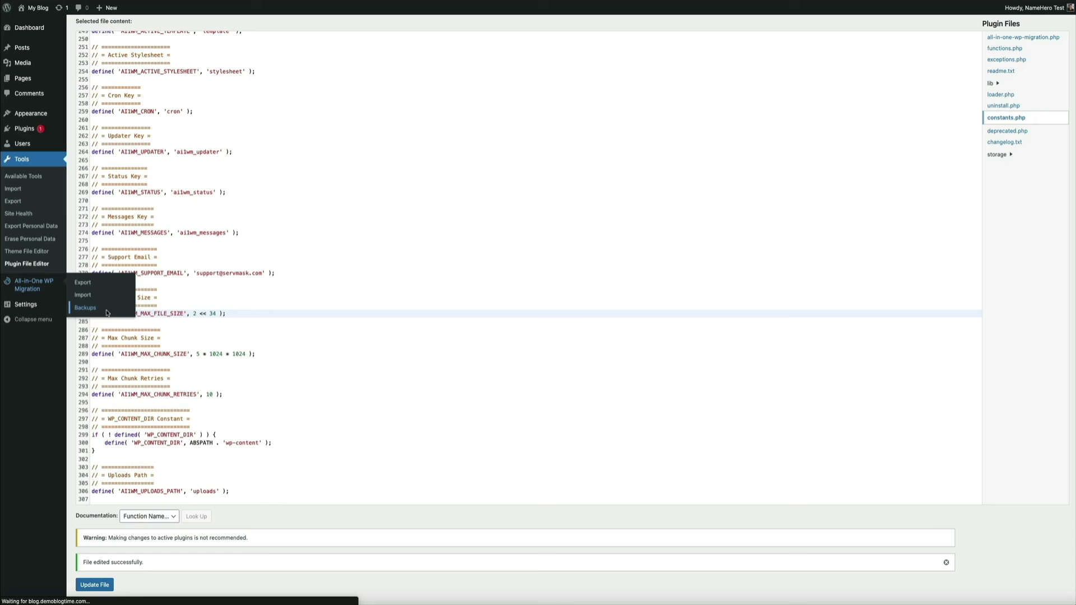
click(106, 312)
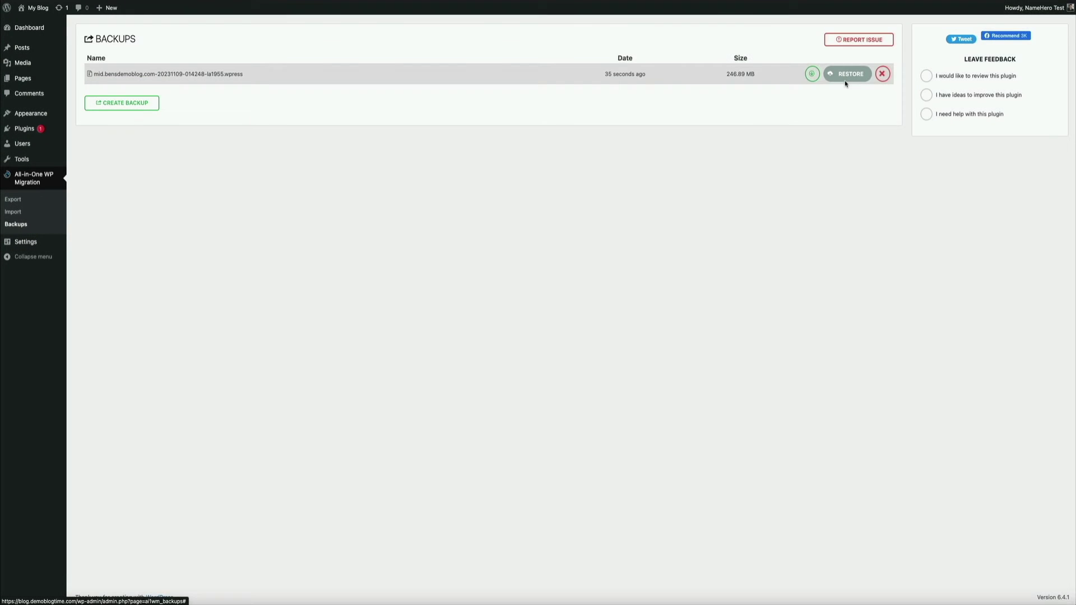
Restore the 246.89 MB .wpress backup, confirming the site overwrite, and close the success message.
click(845, 82)
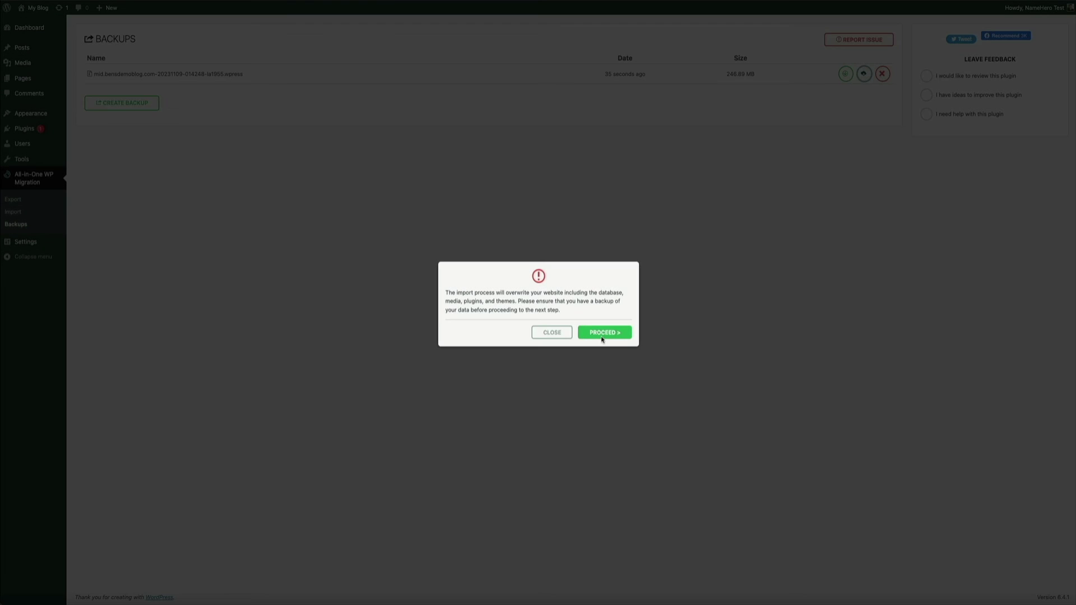
click(601, 337)
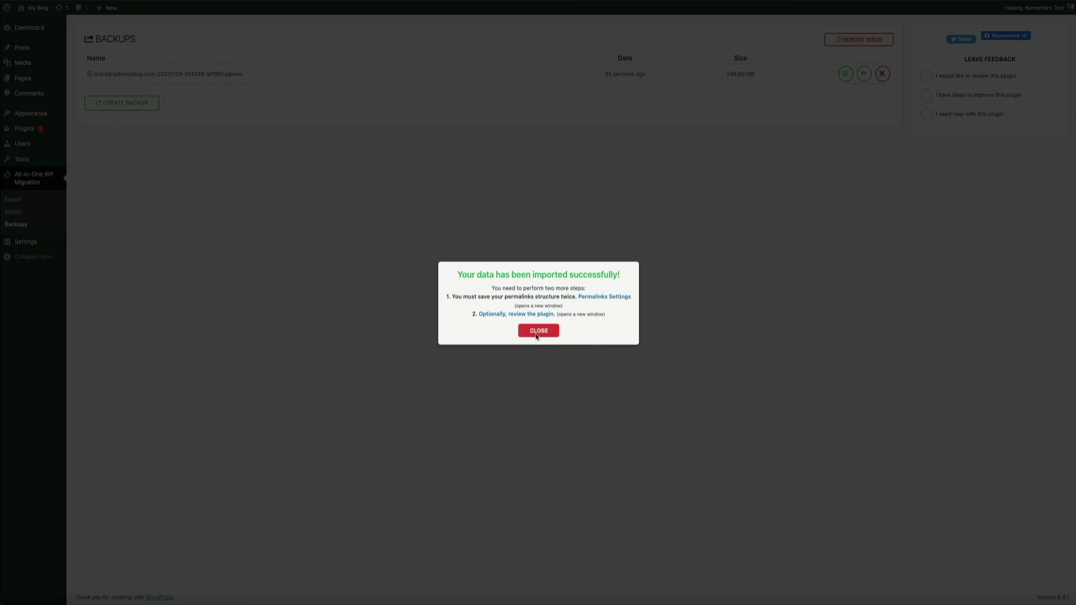
click(537, 332)
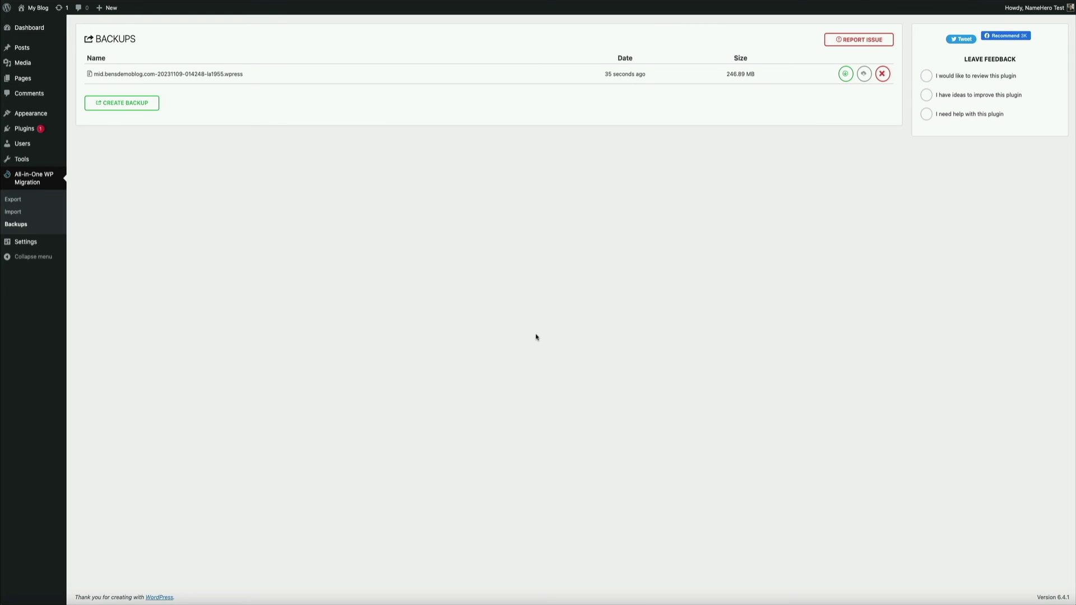
Re-save the Post name permalink structure under Settings > Permalinks.
mouse_move(28, 242)
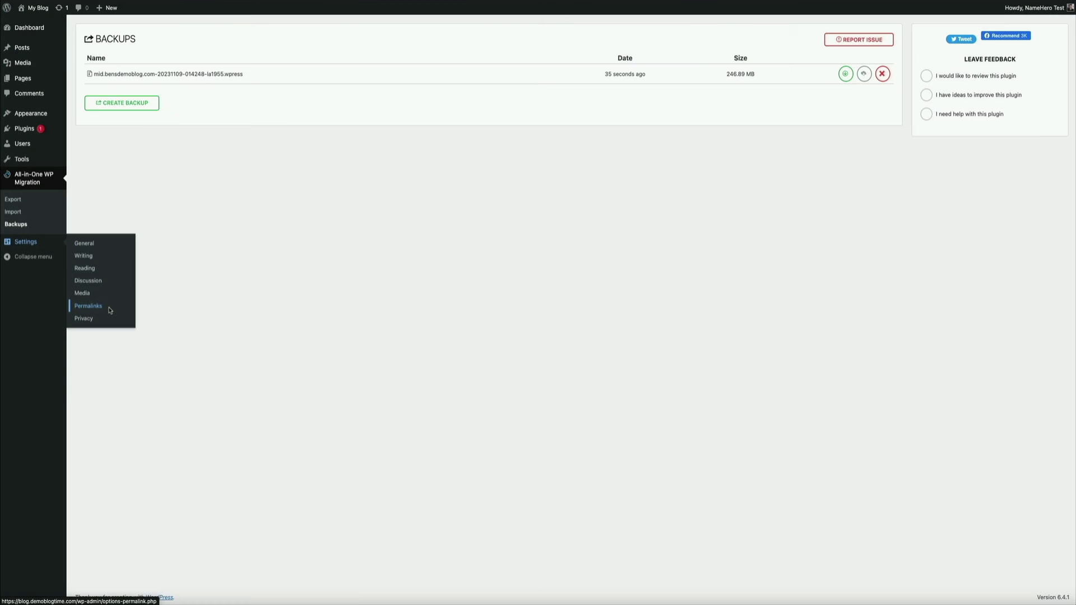
click(110, 310)
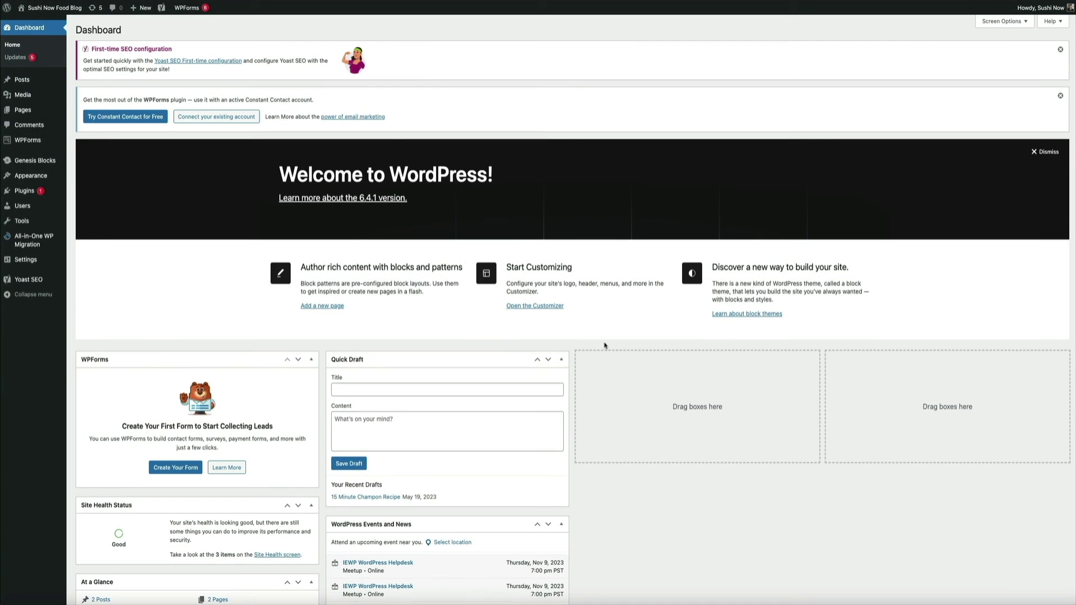
mouse_move(58, 266)
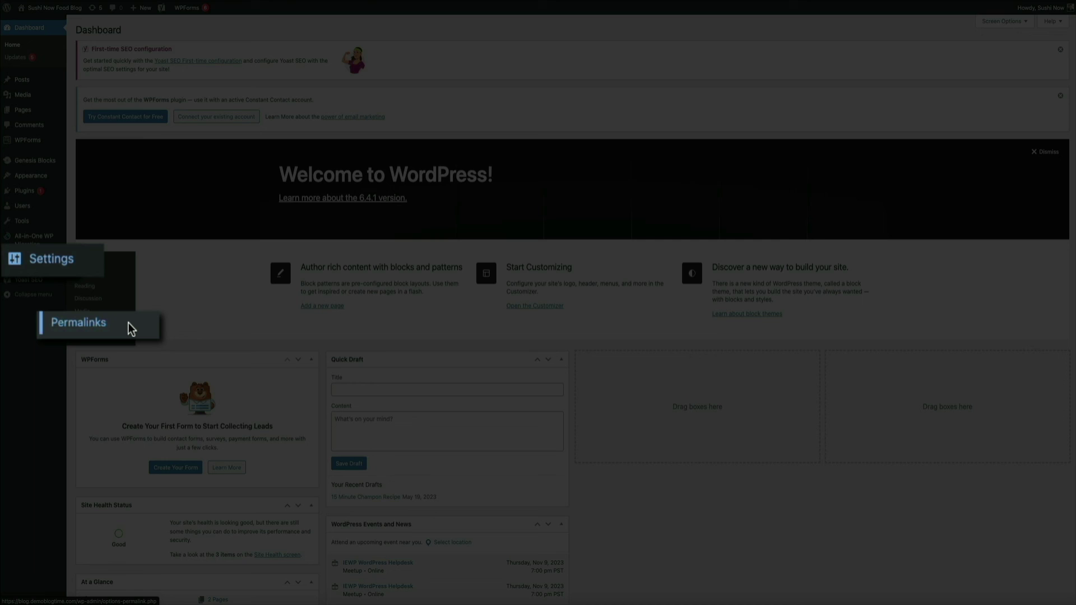
click(129, 323)
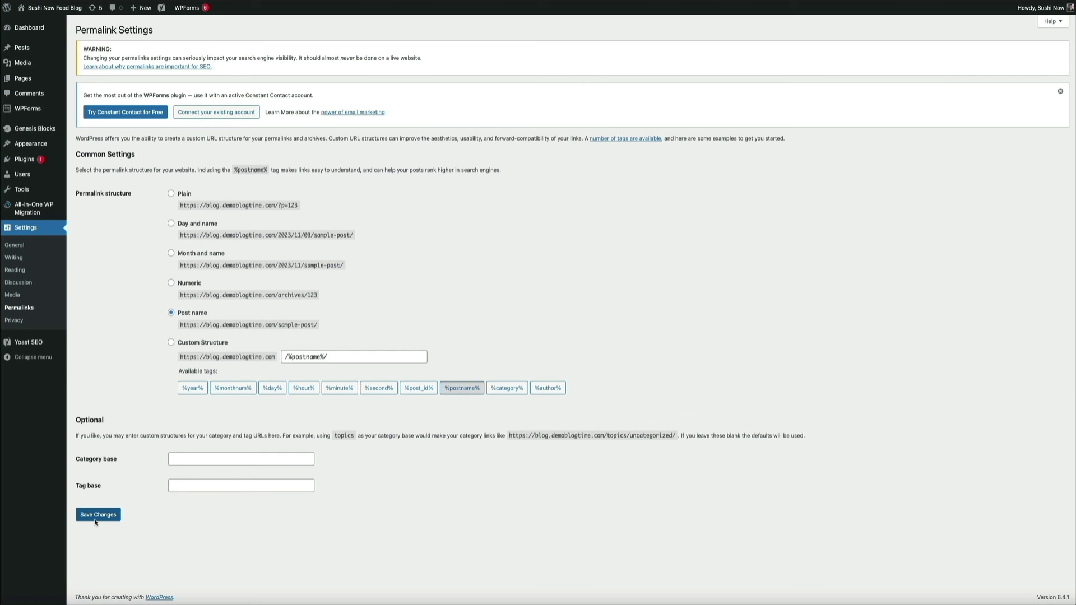
click(96, 515)
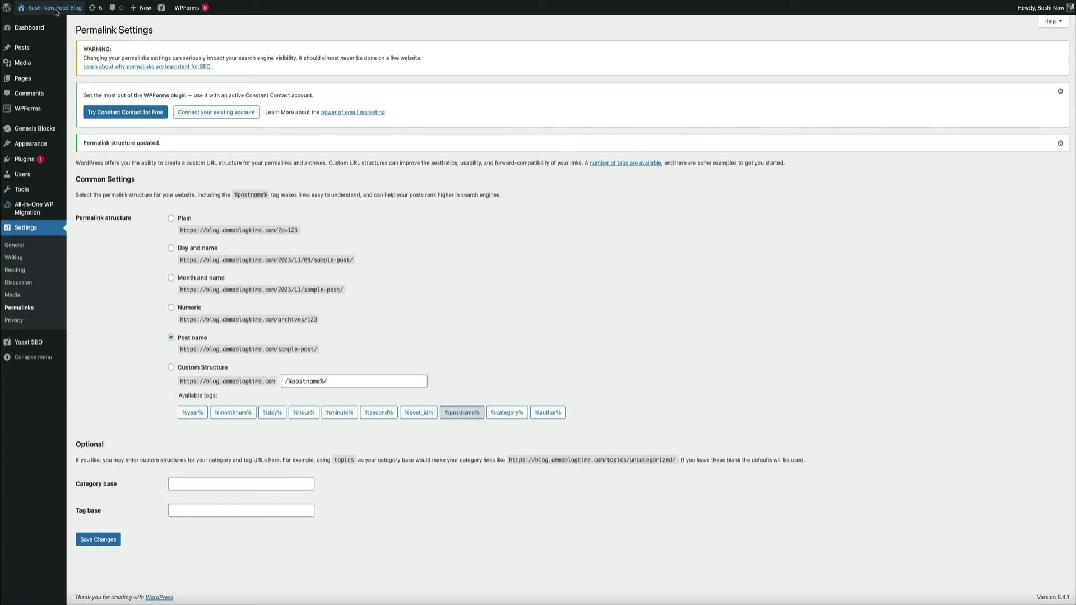
Visit the live Sushi Now Food Blog home page, scroll through it, and return to the top.
click(55, 8)
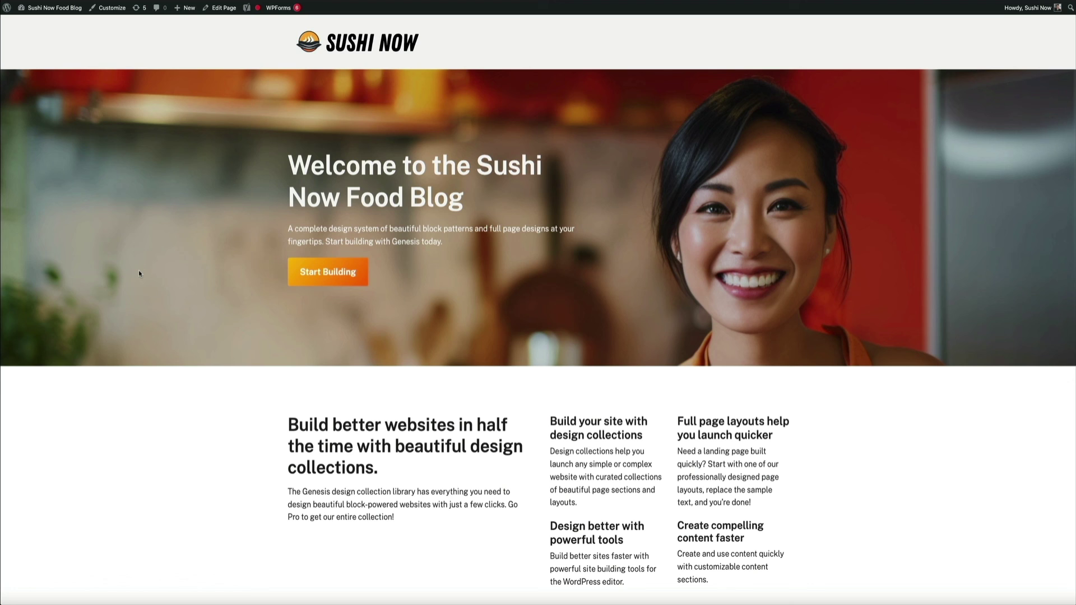
scroll(139, 273, down, 2)
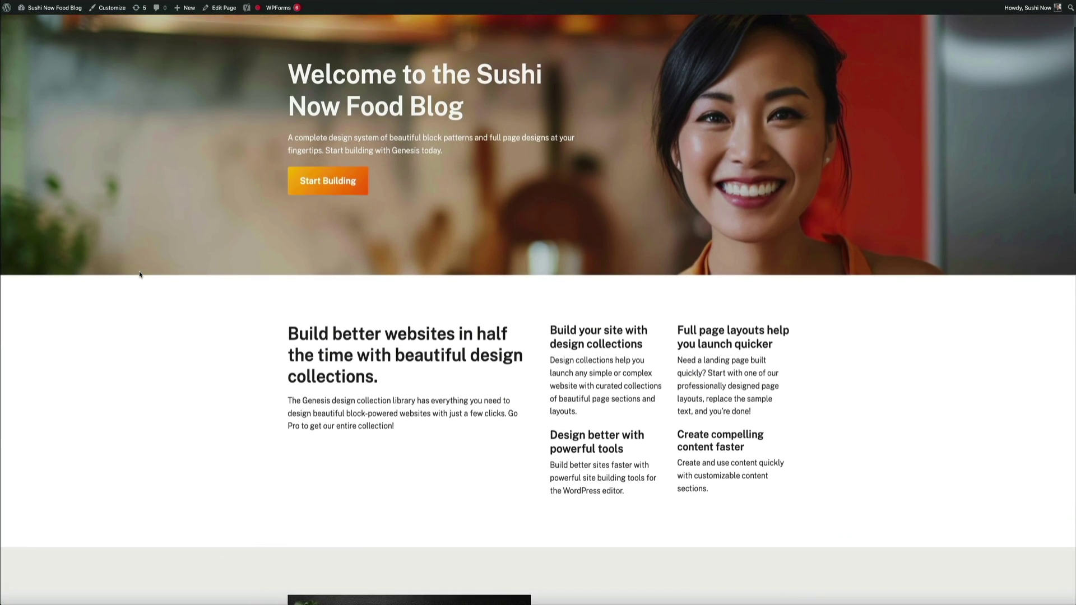
scroll(140, 276, down, 3)
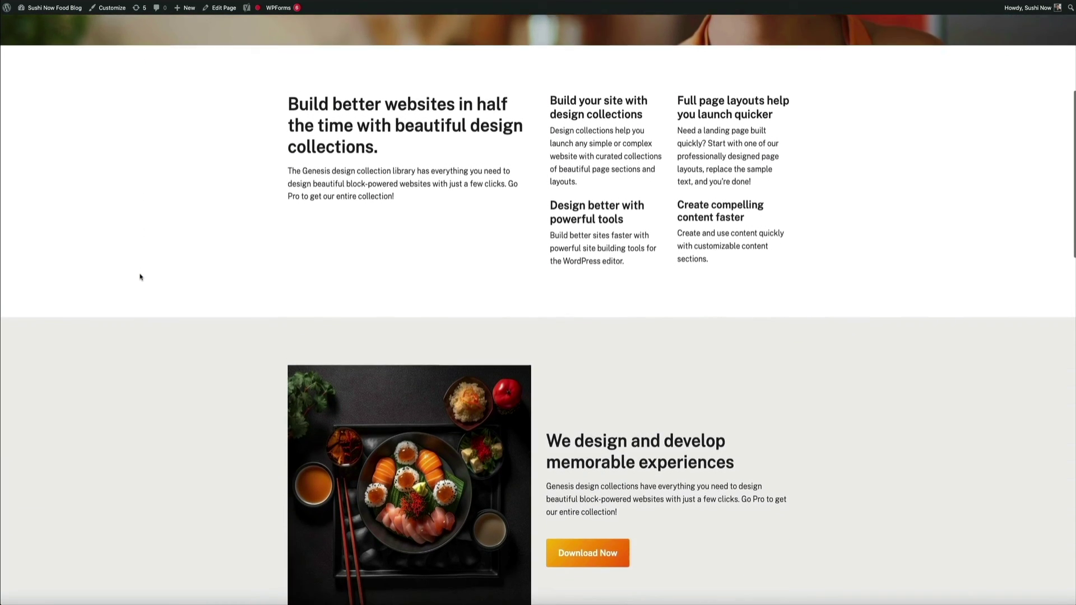
scroll(140, 276, down, 2)
scroll(140, 277, down, 8)
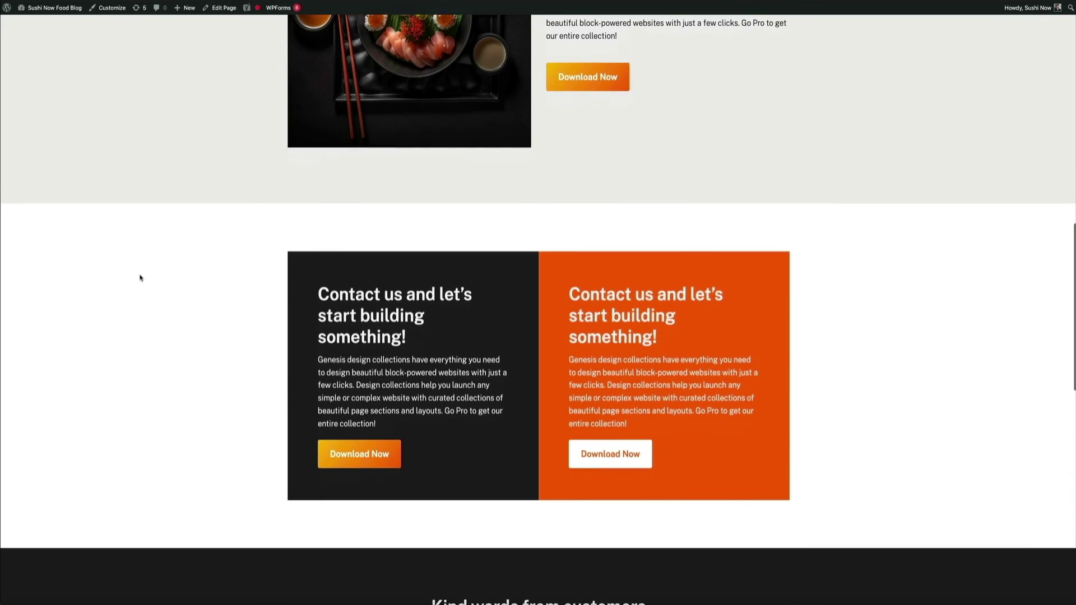
scroll(140, 279, down, 9)
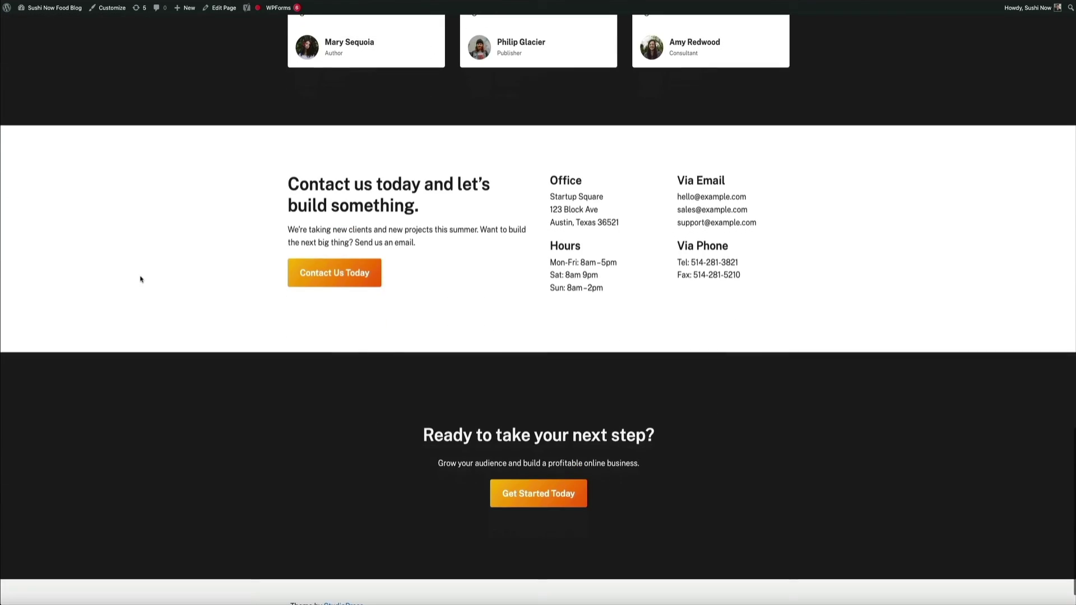
scroll(140, 279, up, 4)
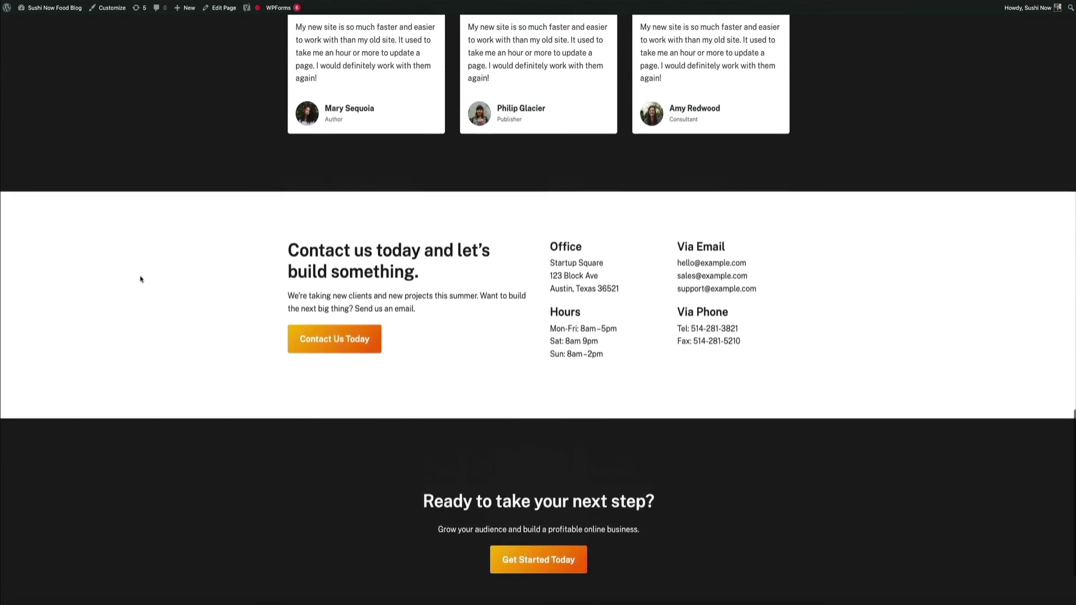
scroll(141, 279, up, 5)
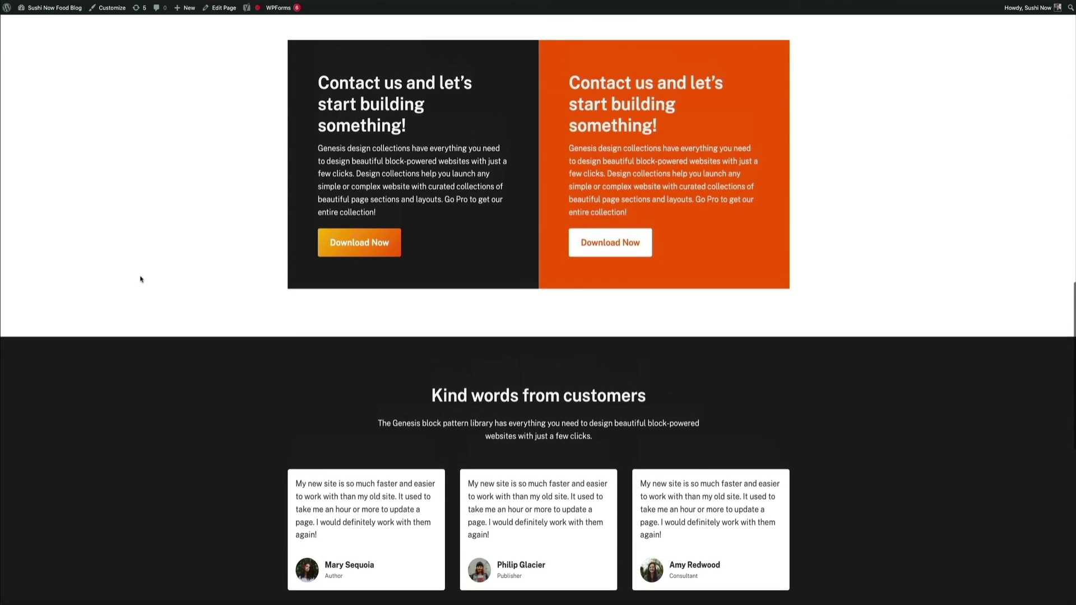
scroll(140, 278, up, 12)
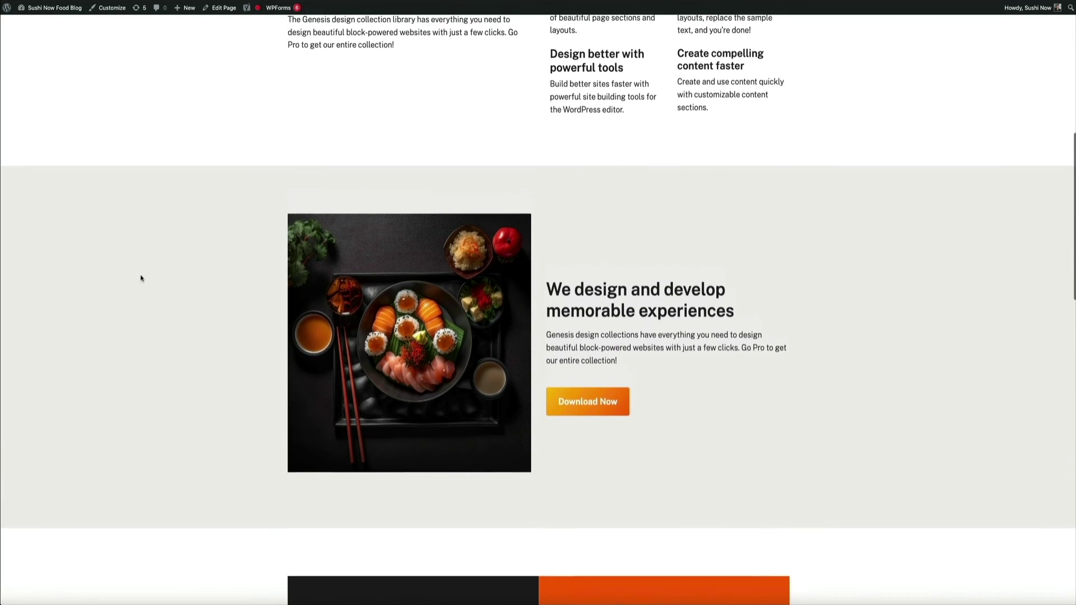
scroll(141, 279, up, 3)
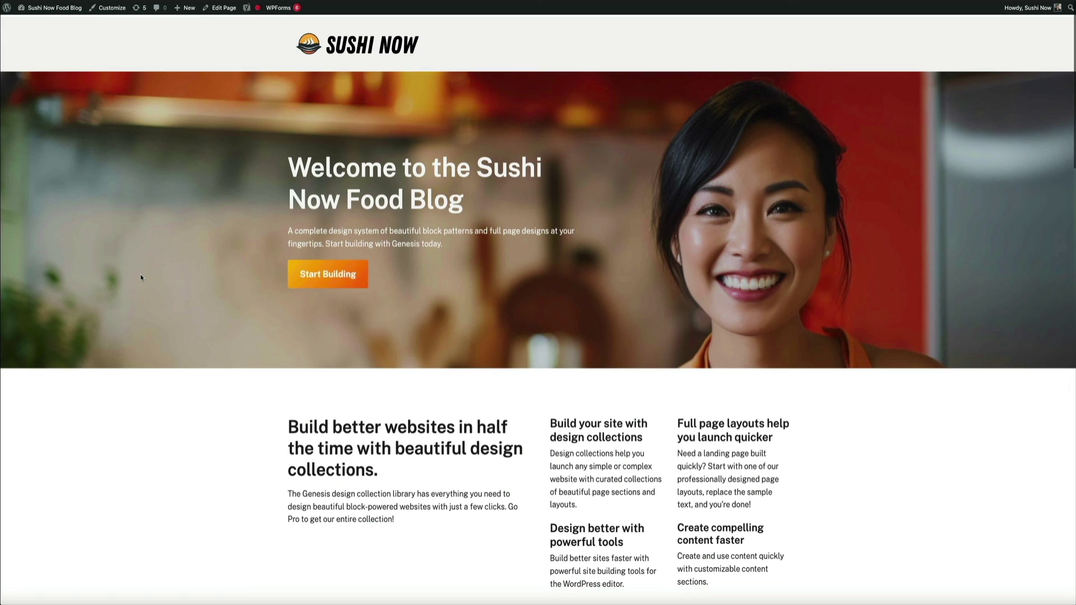